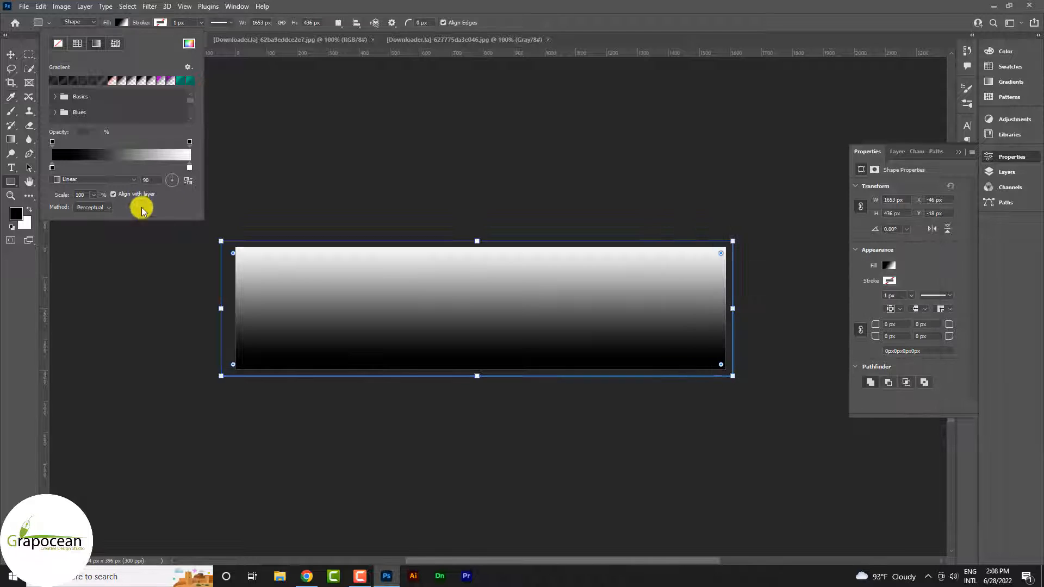
Set the rectangle's gradient angle to 170 degrees and change its white colour stop to 1E645C.
left_click_drag(175, 180, 165, 182)
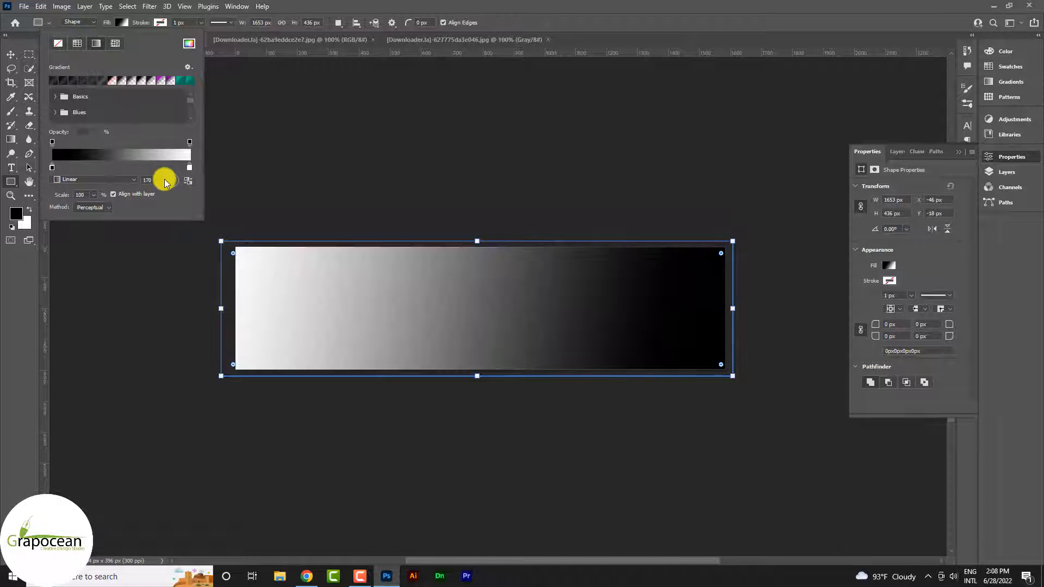
double_click(189, 168)
type("1E645C")
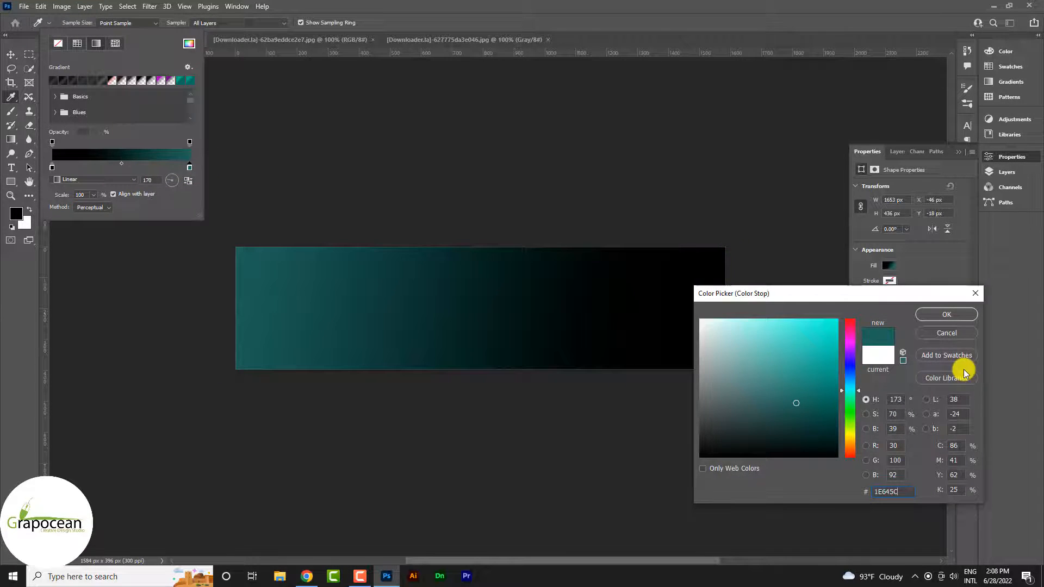
left_click(945, 315)
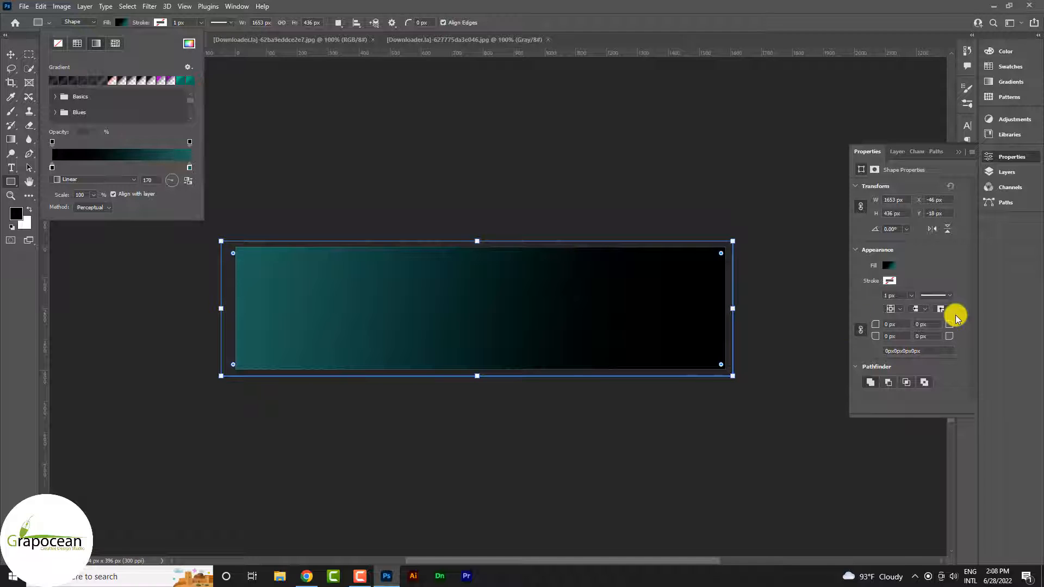
Change the gradient's black colour stop to 0a2d41, moved slightly inward, with the gradient angle at 157 degrees.
double_click(53, 168)
left_click(905, 490)
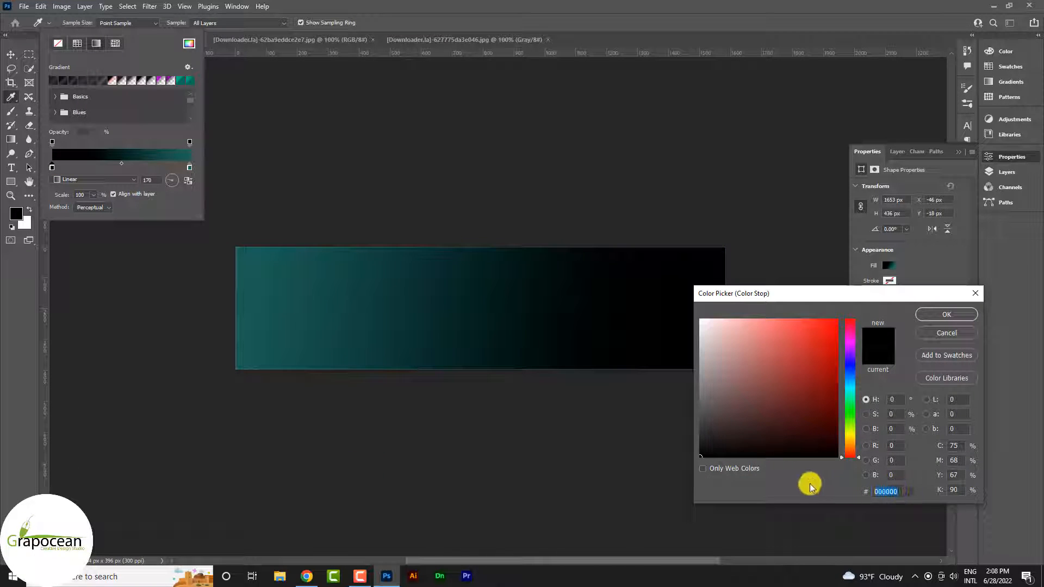
type("0a2d41")
left_click(946, 315)
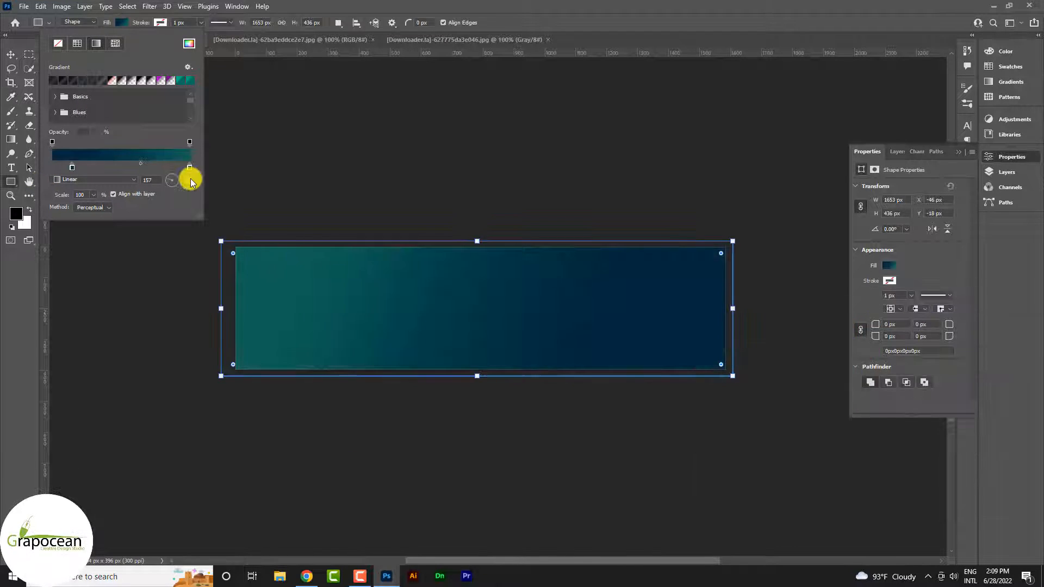
left_click(21, 320)
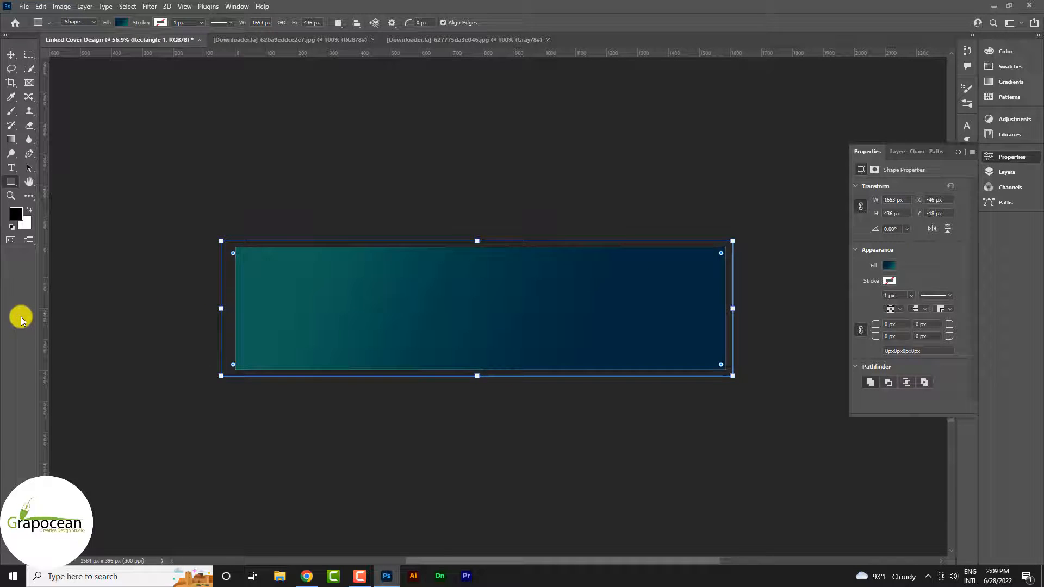
Open the Pexels photo of the woman on a pink background from the Downloads folder.
left_click(16, 5)
left_click(62, 35)
left_click(214, 115)
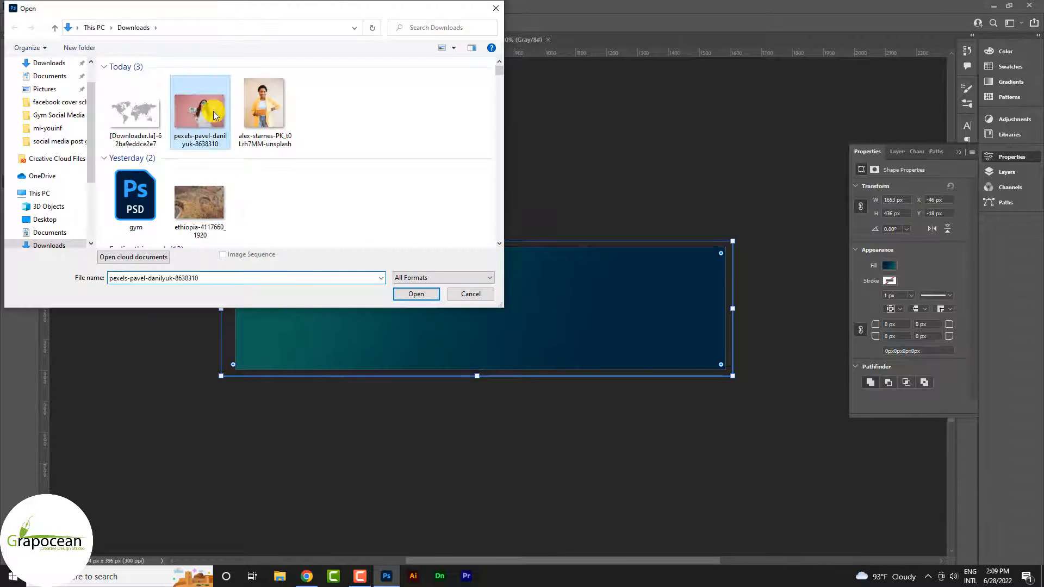
left_click(416, 294)
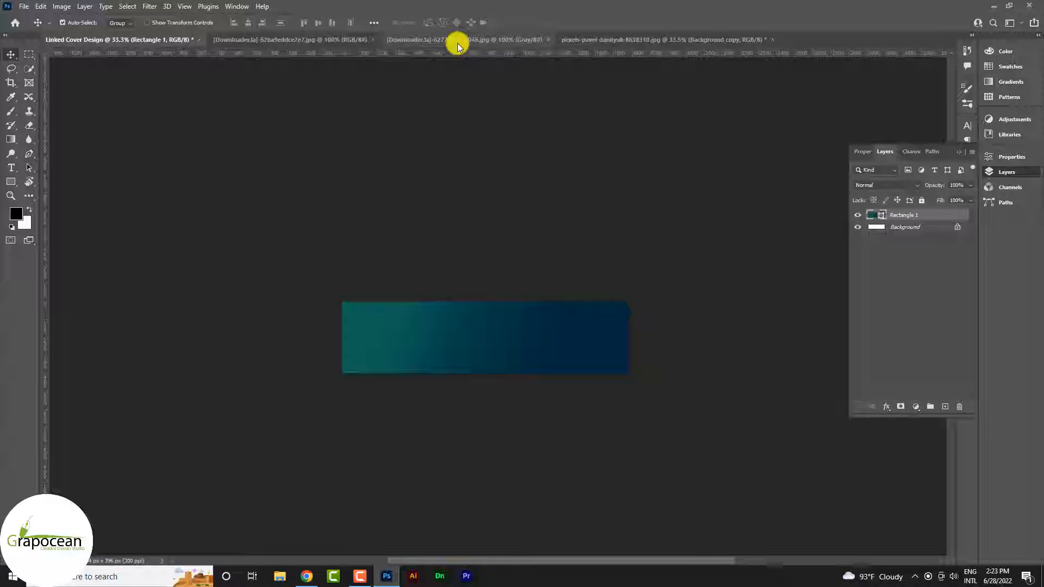
Review the open grunge texture, the dotted world map and the masked cut-out of the woman.
left_click(458, 39)
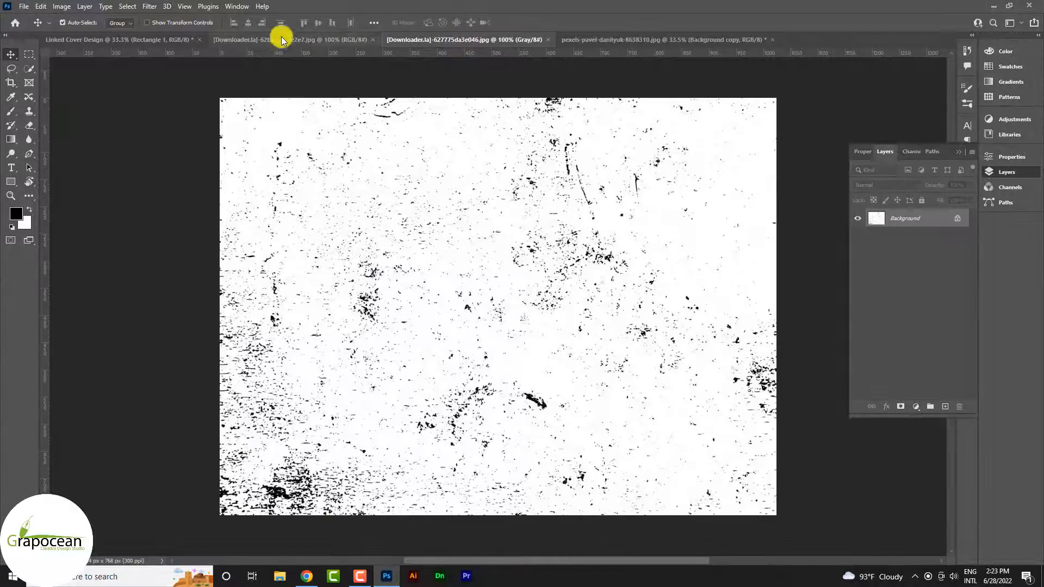
left_click(282, 38)
left_click(588, 37)
scroll(612, 178, "up", 3)
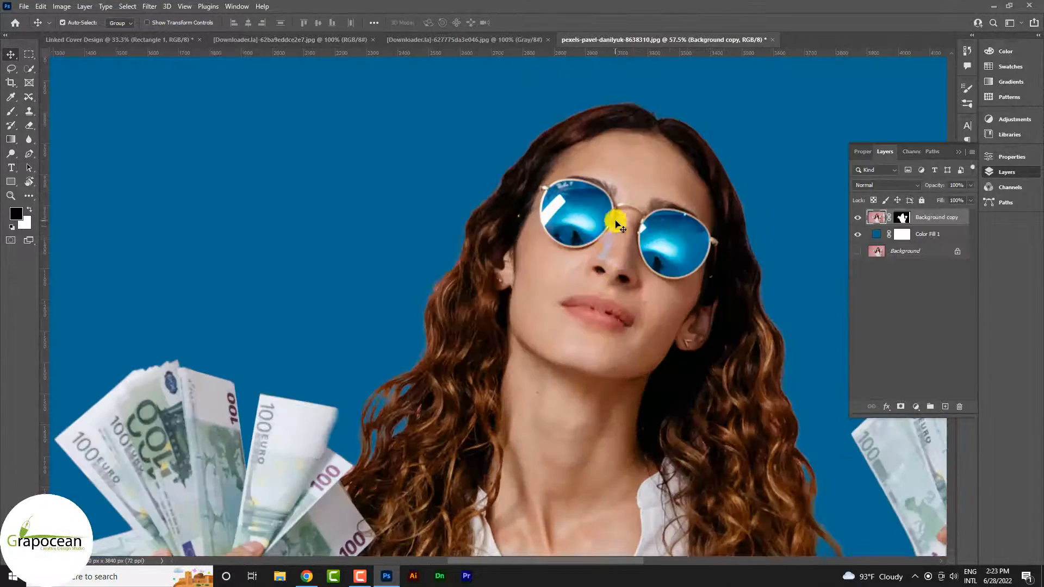
scroll(614, 239, "up", 2)
scroll(615, 256, "down", 4)
left_click(362, 39)
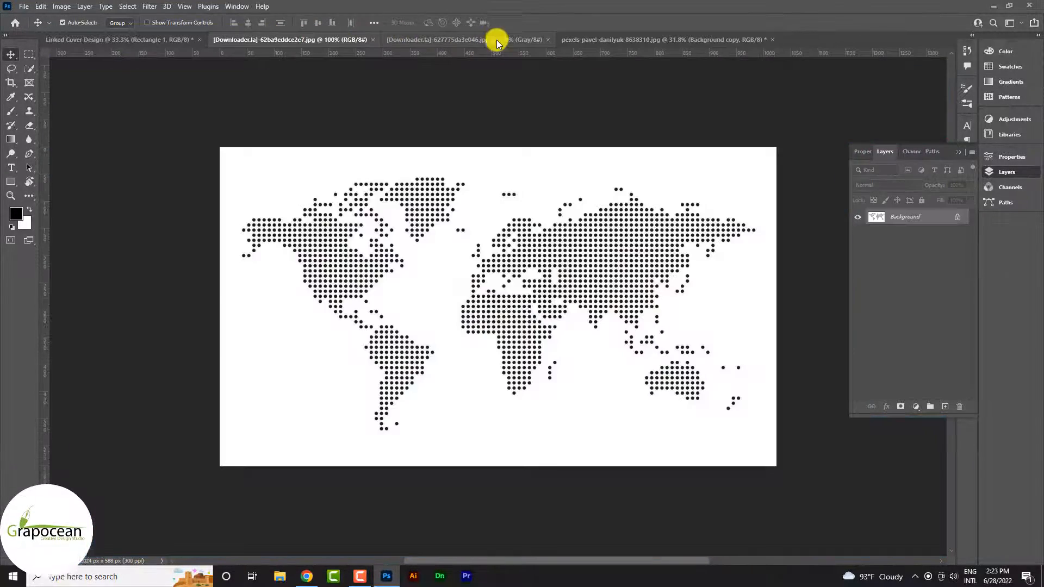
Unlock the grunge texture, copy it onto the left half of the cover design and blend it with Multiply.
left_click(497, 40)
left_click(957, 216)
left_click_drag(459, 142, 396, 344)
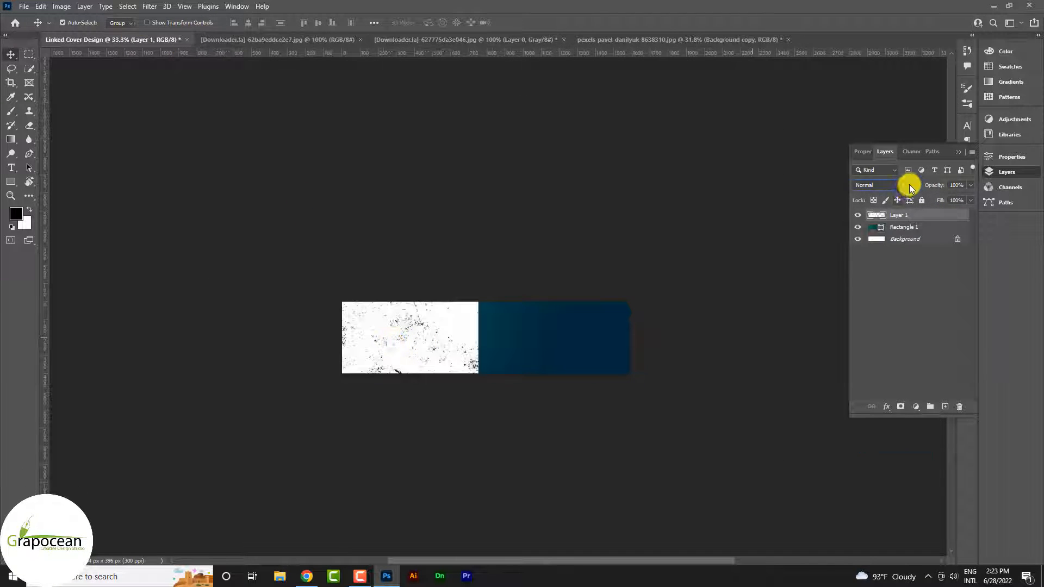
left_click(911, 187)
left_click(880, 227)
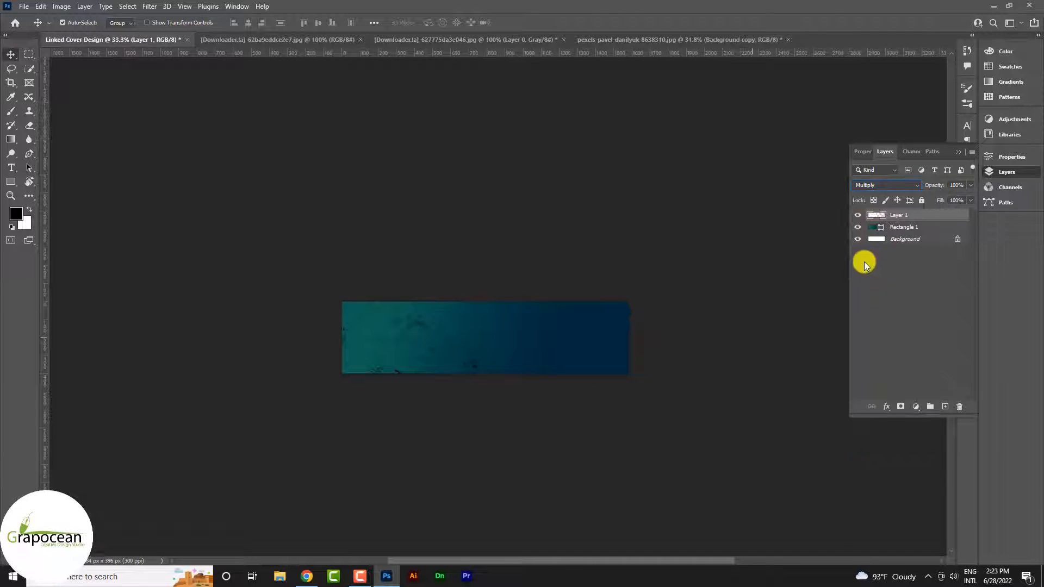
Add a layer mask to the grunge texture and fade out its inner side with a black-to-transparent gradient.
left_click(897, 407)
left_click(10, 139)
scroll(475, 358, "up", 3)
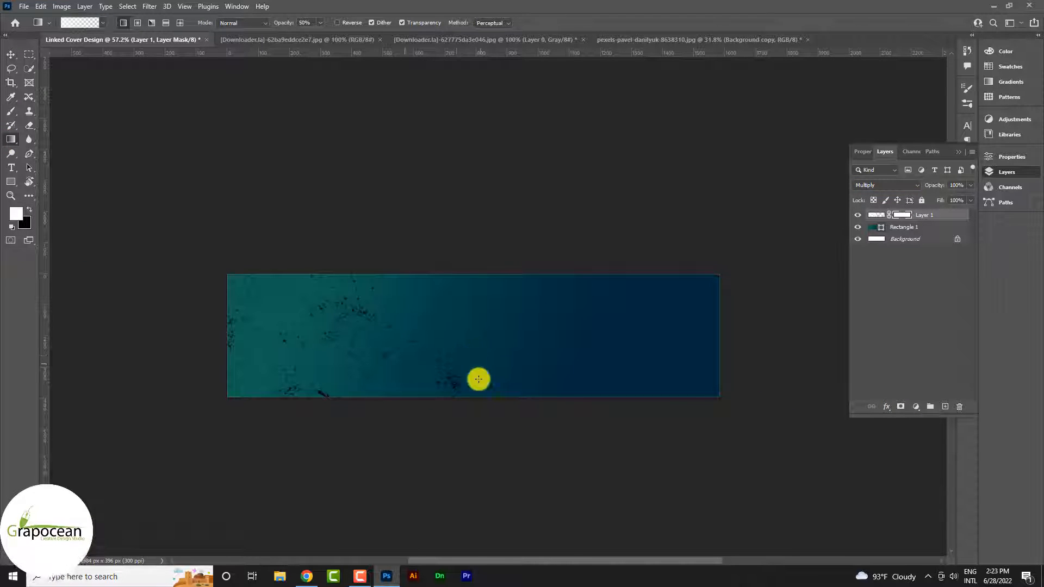
key("x")
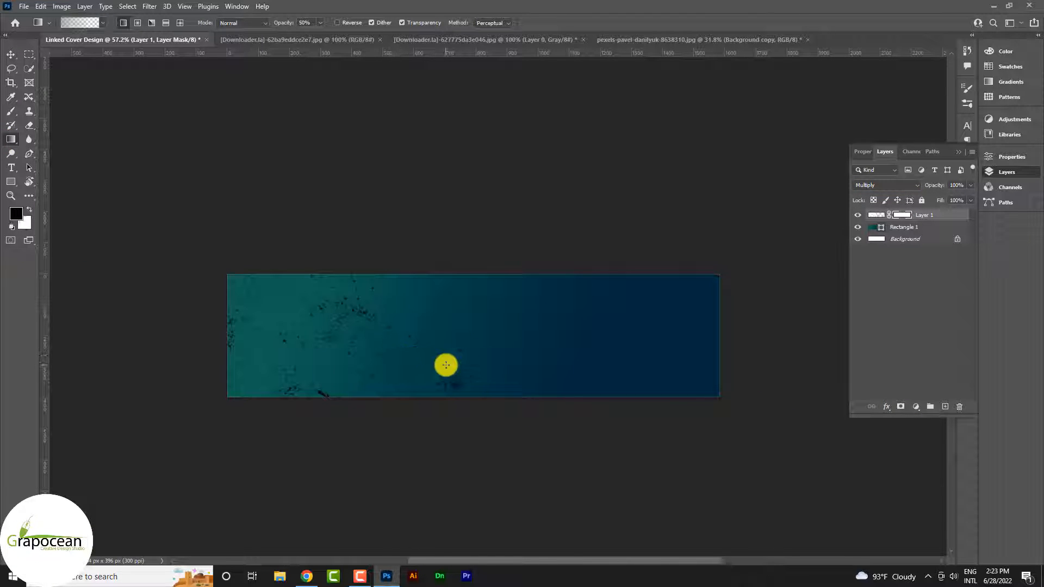
left_click_drag(454, 361, 233, 345)
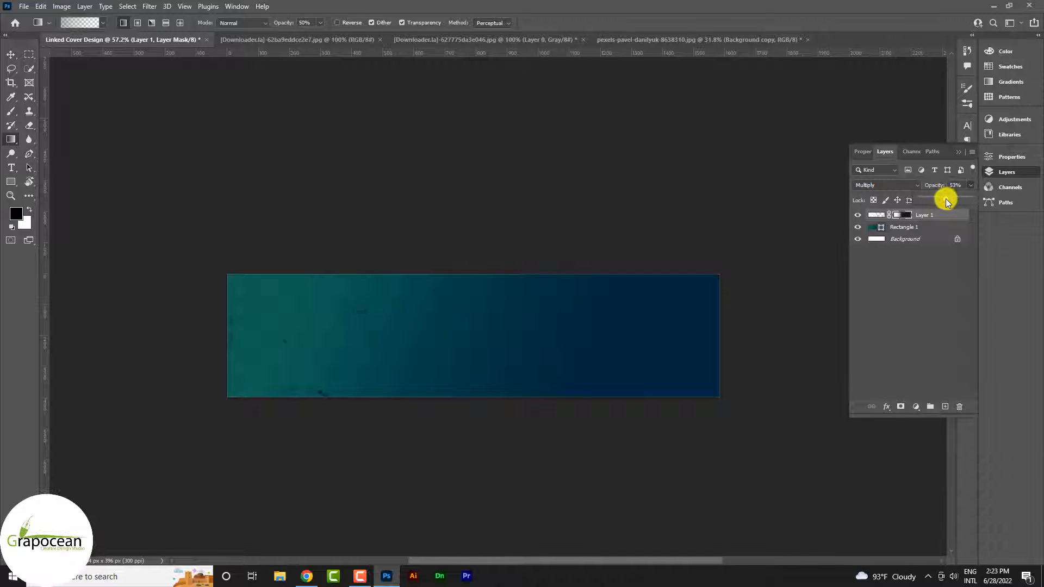
Duplicate the grunge texture layer at 58% opacity and place the horizontally flipped copy over the banner's right half.
left_click_drag(946, 198, 946, 406)
key("ctrl+t")
right_click(345, 322)
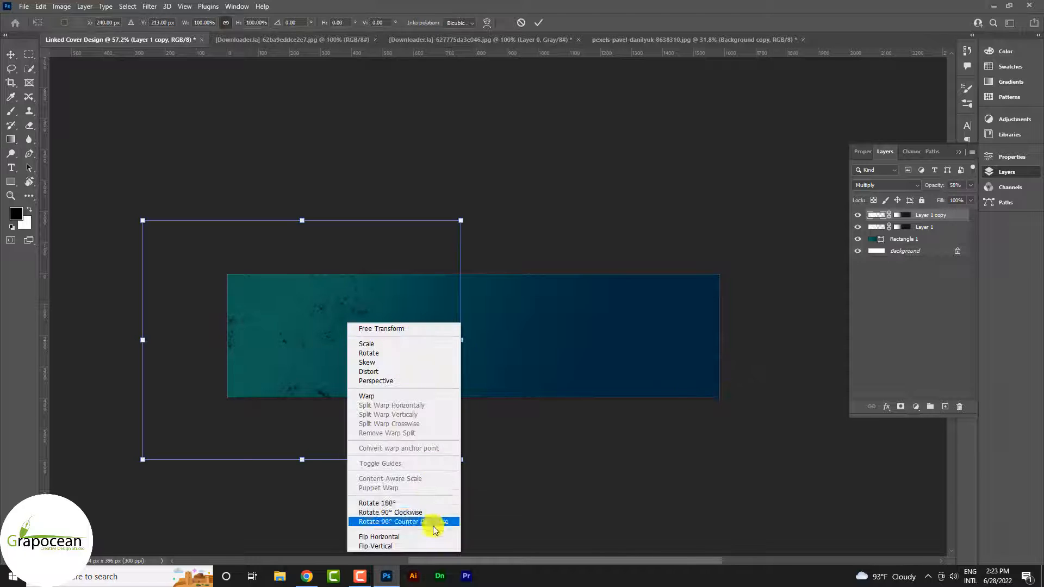
left_click(421, 537)
left_click_drag(377, 319, 645, 317)
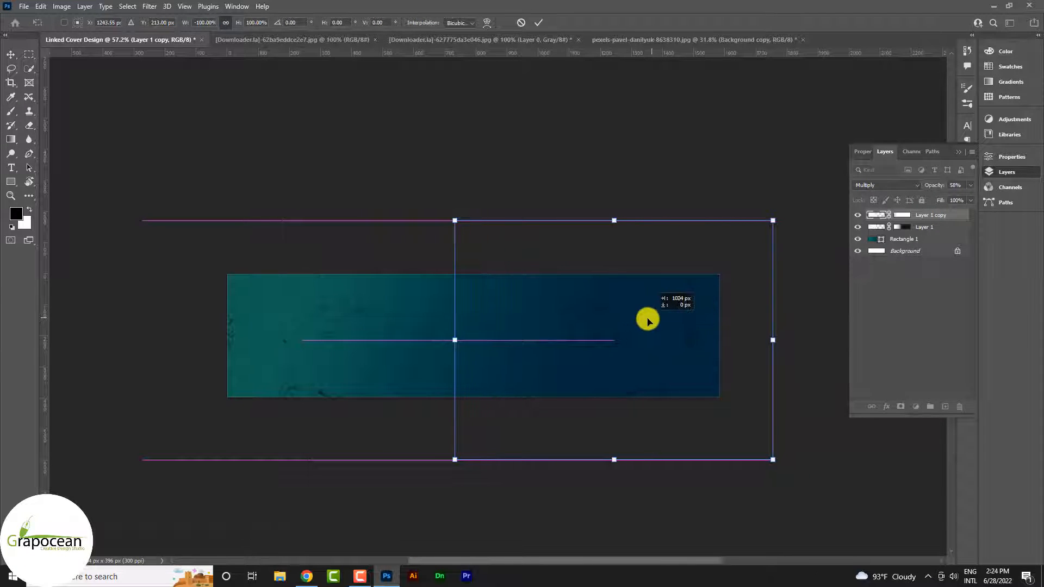
left_click(538, 23)
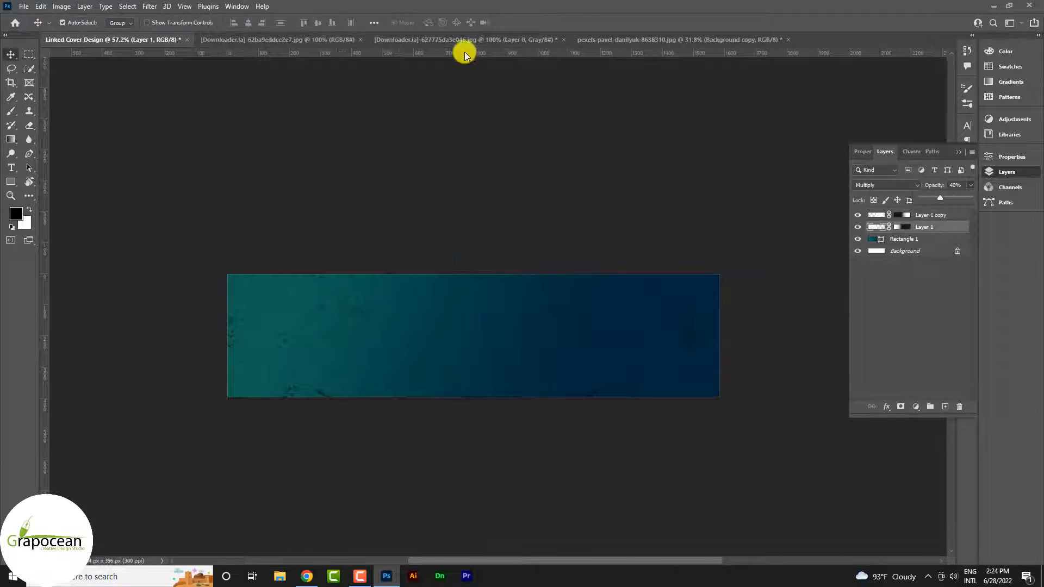
Unlock the dotted world map image and copy it into the centre of the cover design.
left_click(454, 39)
left_click(298, 38)
left_click_drag(584, 248, 621, 263)
left_click(624, 240)
left_click(956, 217)
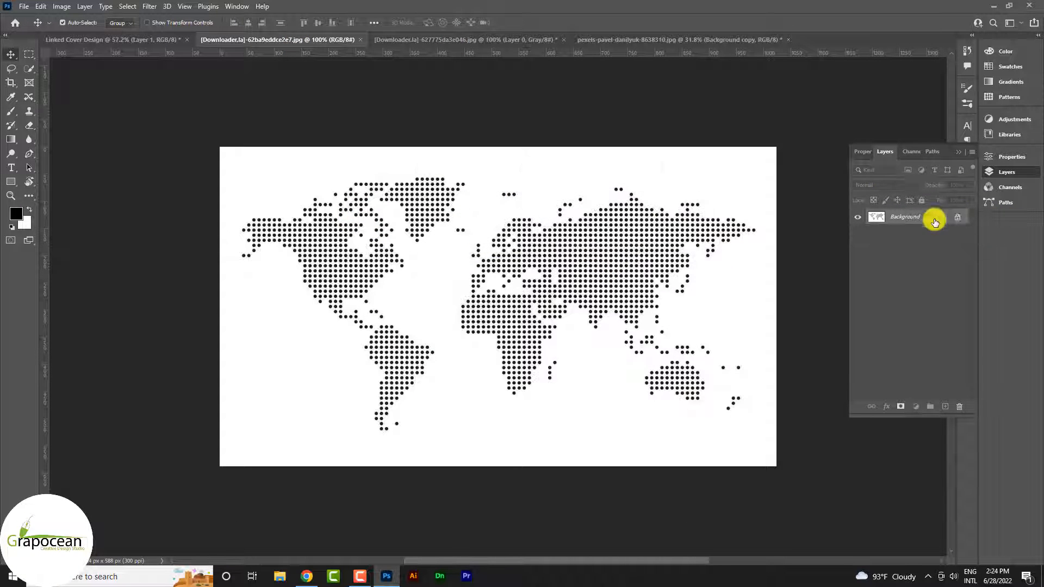
left_click_drag(395, 190, 472, 346)
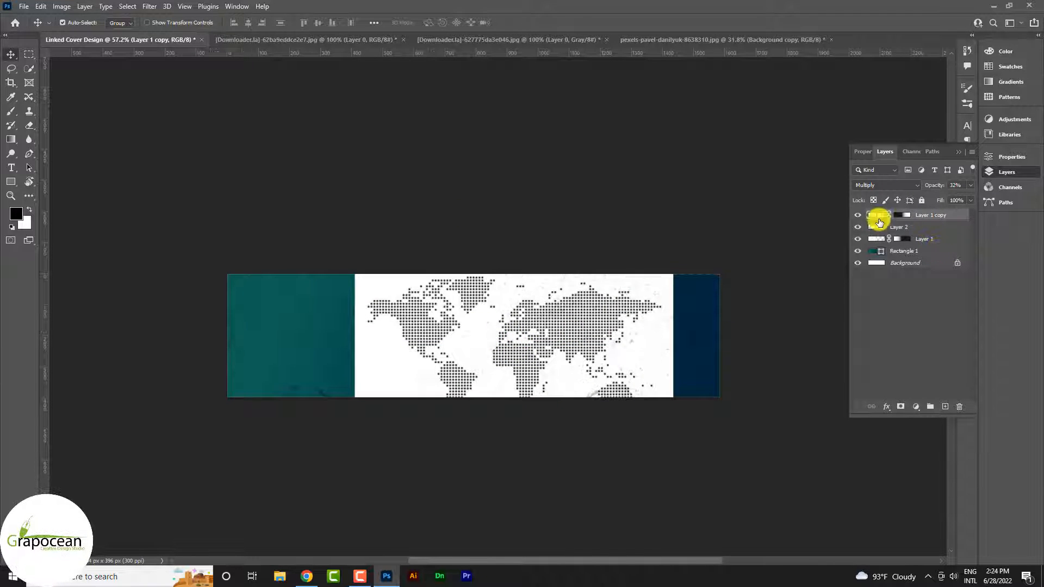
Move the world map layer above the copied grunge texture to the top of the layer stack.
left_click(855, 215)
left_click(857, 228)
left_click(857, 227)
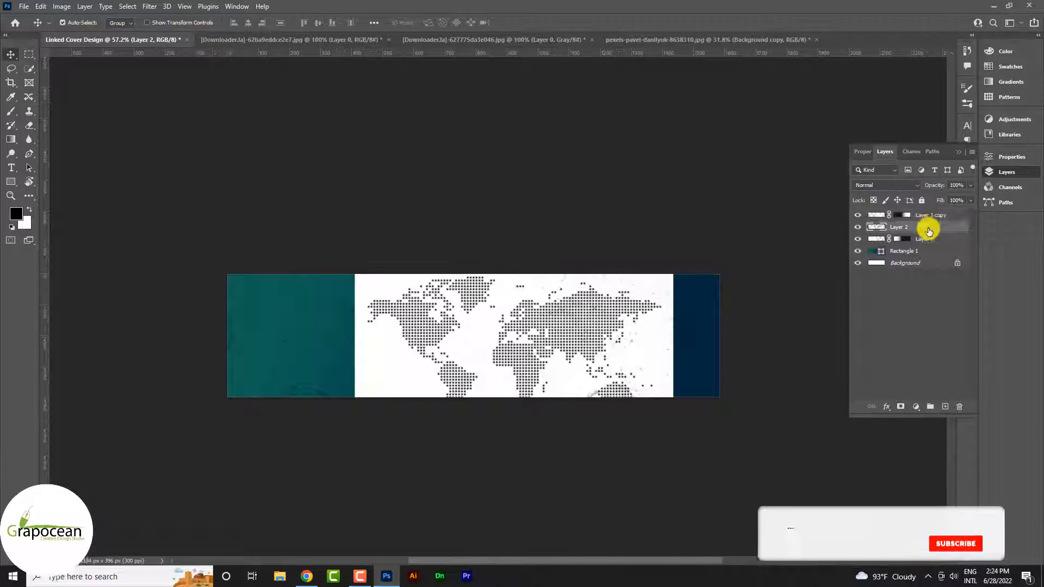
left_click_drag(925, 226, 921, 208)
Set the world map layer's blend mode to Divide and lower its opacity to a faint level.
left_click(891, 185)
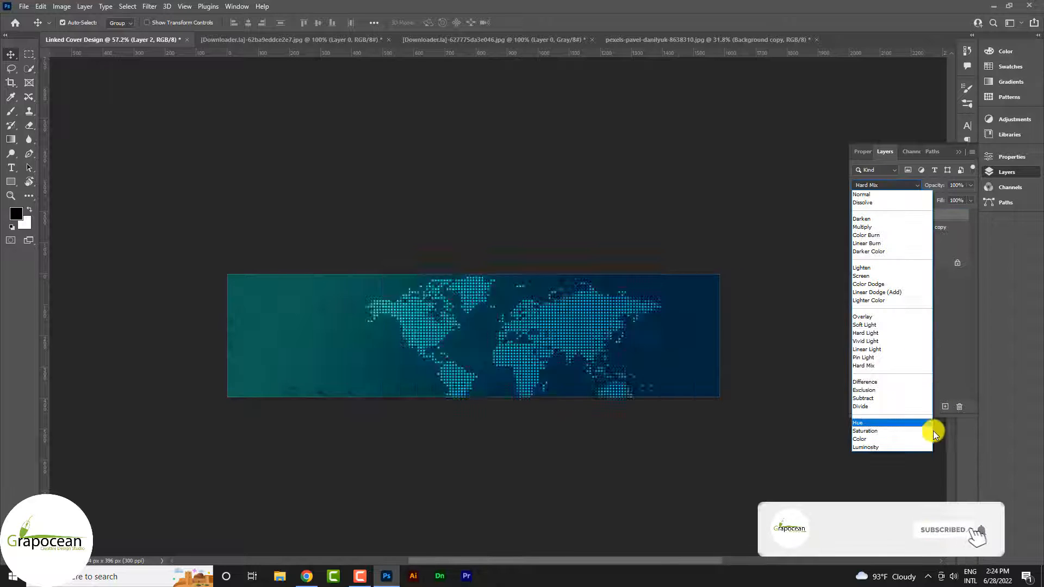
left_click(915, 405)
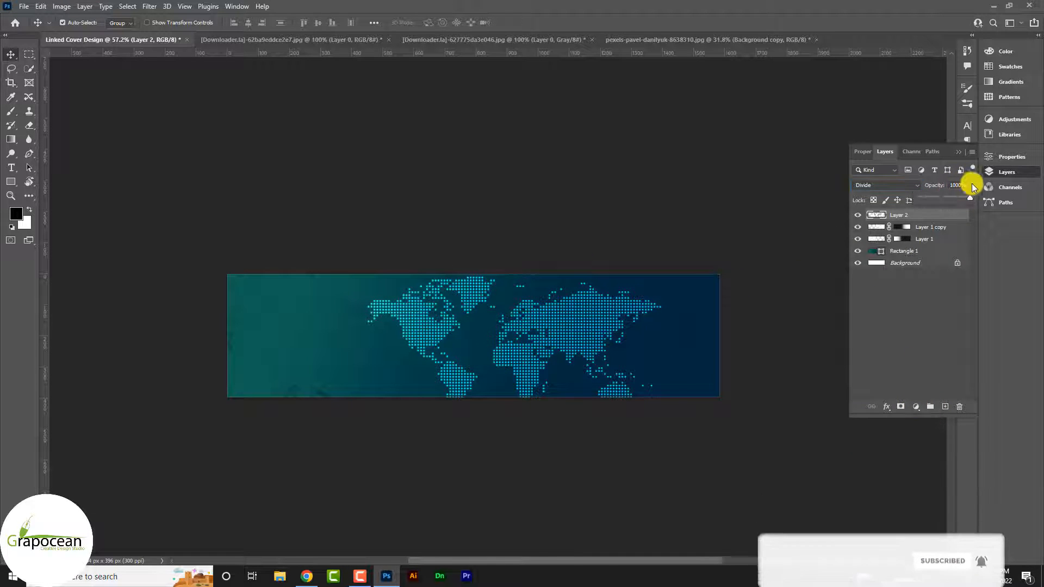
left_click(926, 199)
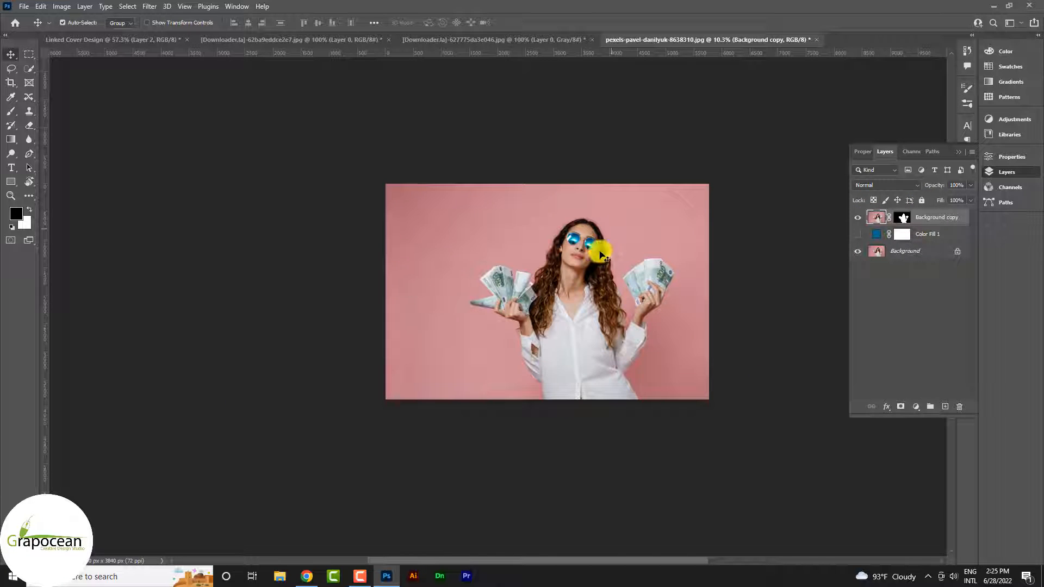
Copy the masked woman cut-out into the cover design and convert its layer to a smart object.
left_click_drag(594, 249, 530, 337)
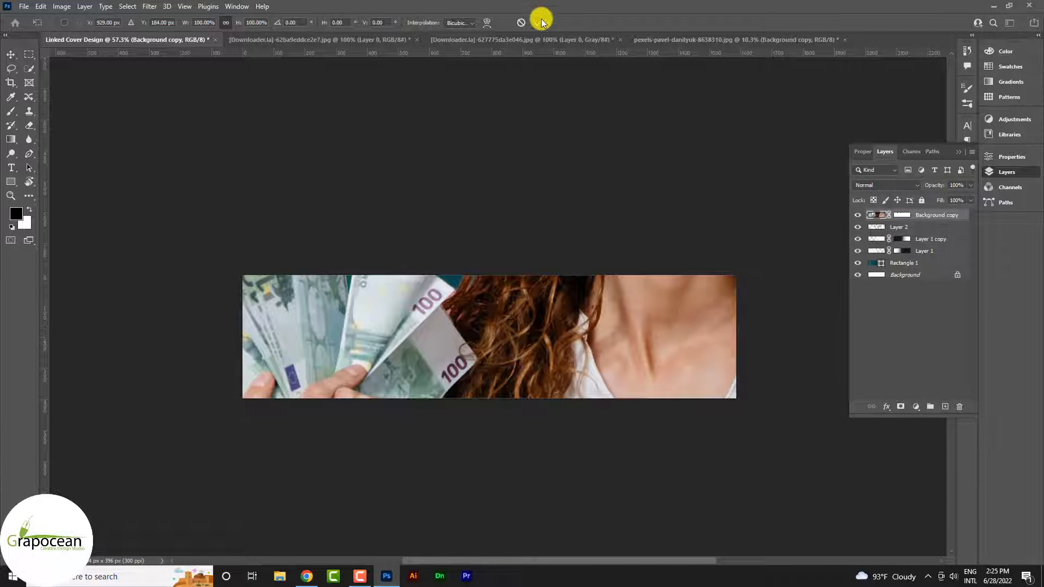
right_click(952, 218)
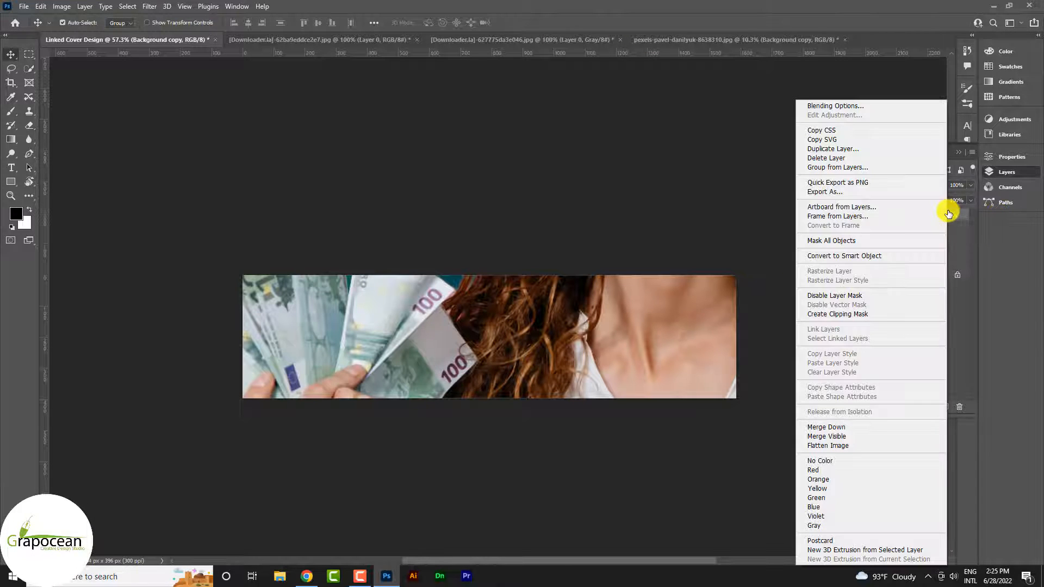
left_click(856, 255)
Scale the woman cut-out down to about 20% and place it on the right half of the banner.
key("ctrl+t")
key("ctrl+0")
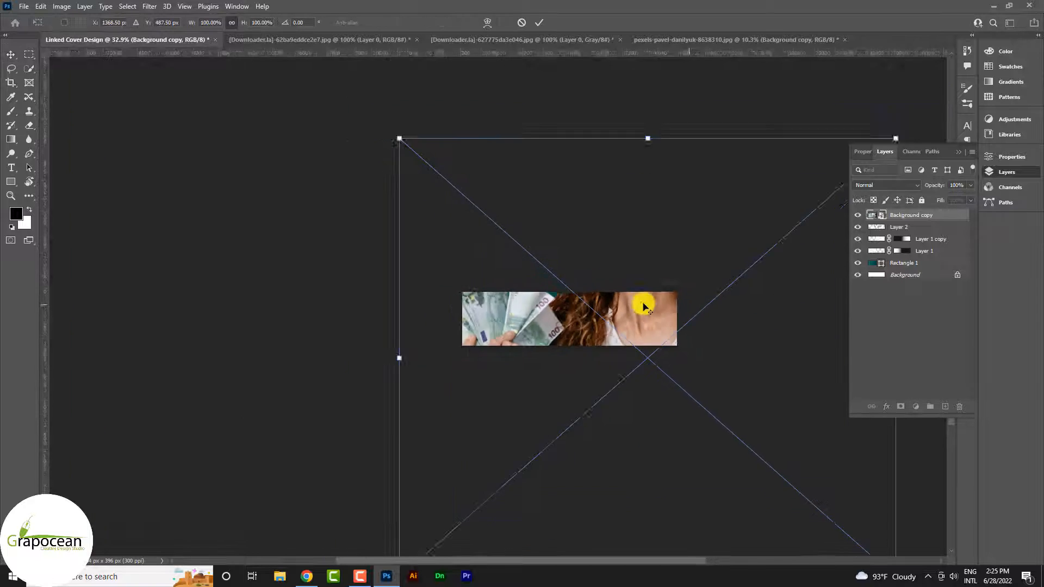
left_click_drag(710, 227, 624, 302)
scroll(614, 343, "up", 6)
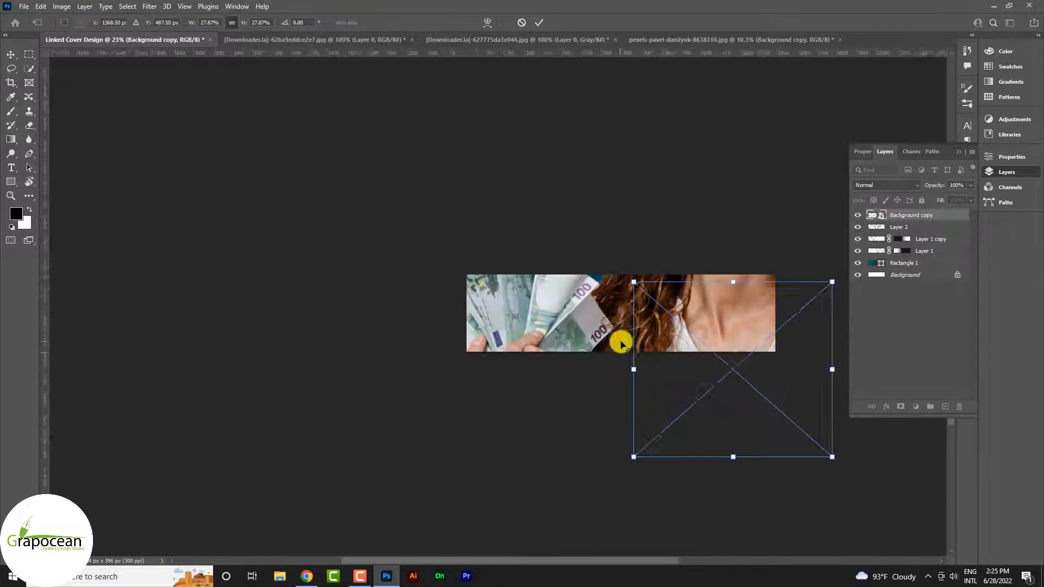
scroll(743, 359, "up", 2)
scroll(635, 350, "down", 3)
left_click_drag(733, 387, 680, 372)
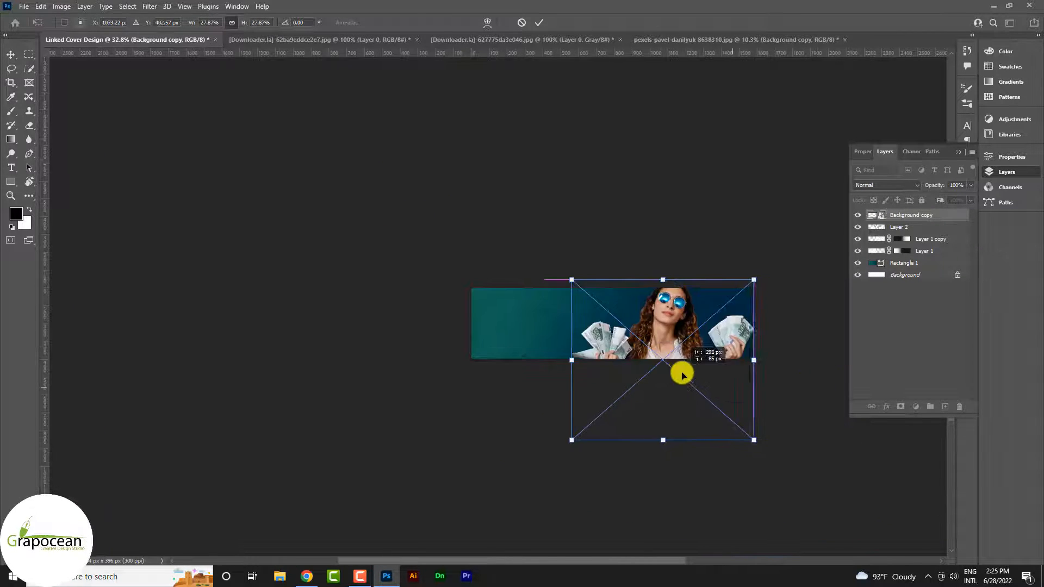
left_click_drag(757, 278, 692, 331)
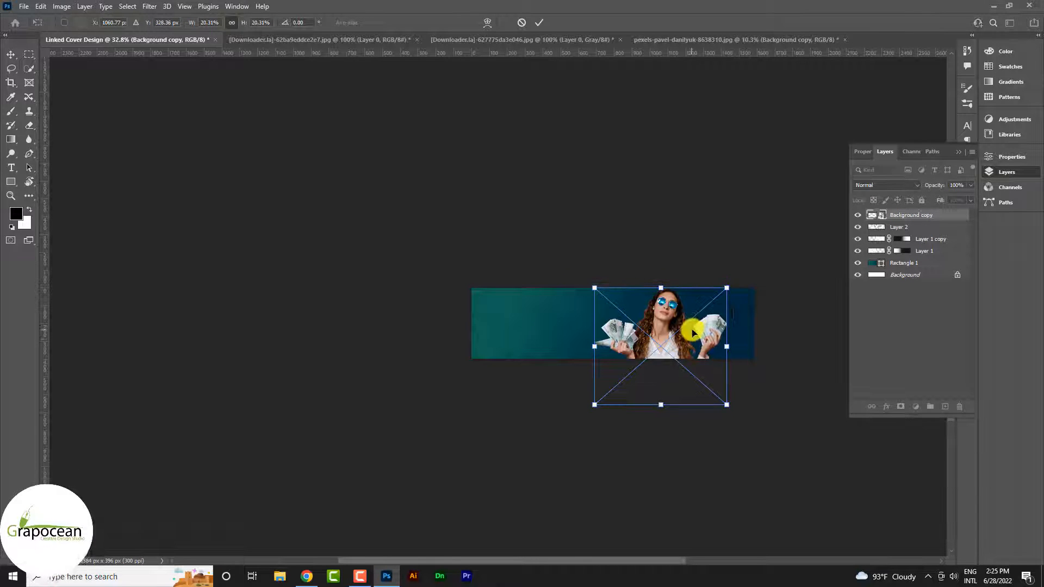
Shrink the woman cut-out further, position her head just below the banner's upper edge and apply the transform.
scroll(795, 300, "up", 2)
scroll(727, 301, "down", 1)
scroll(750, 179, "up", 2)
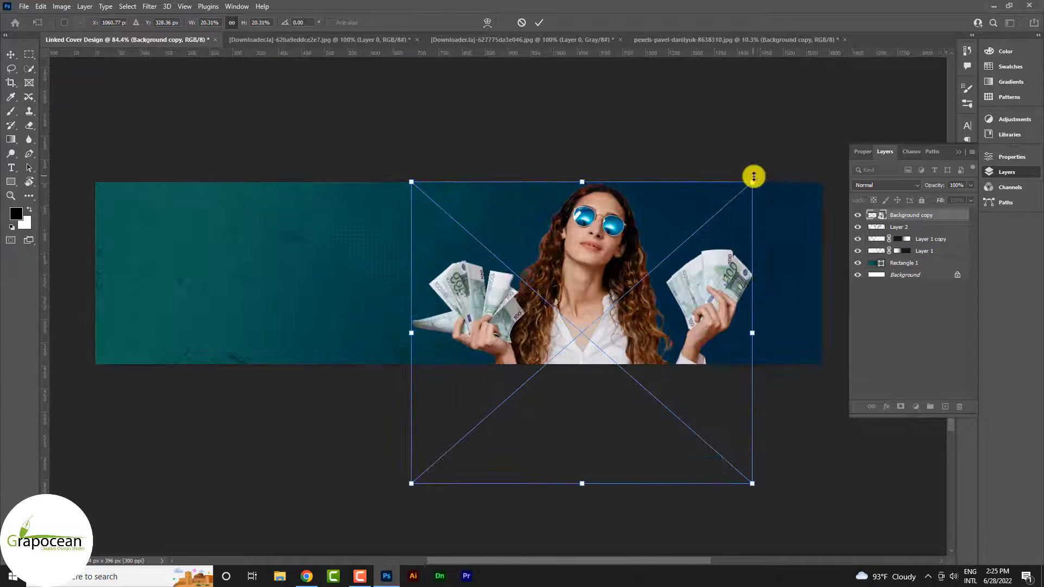
left_click_drag(753, 184, 737, 199)
left_click_drag(618, 314, 621, 300)
left_click_drag(736, 182, 694, 223)
left_click_drag(592, 338, 599, 303)
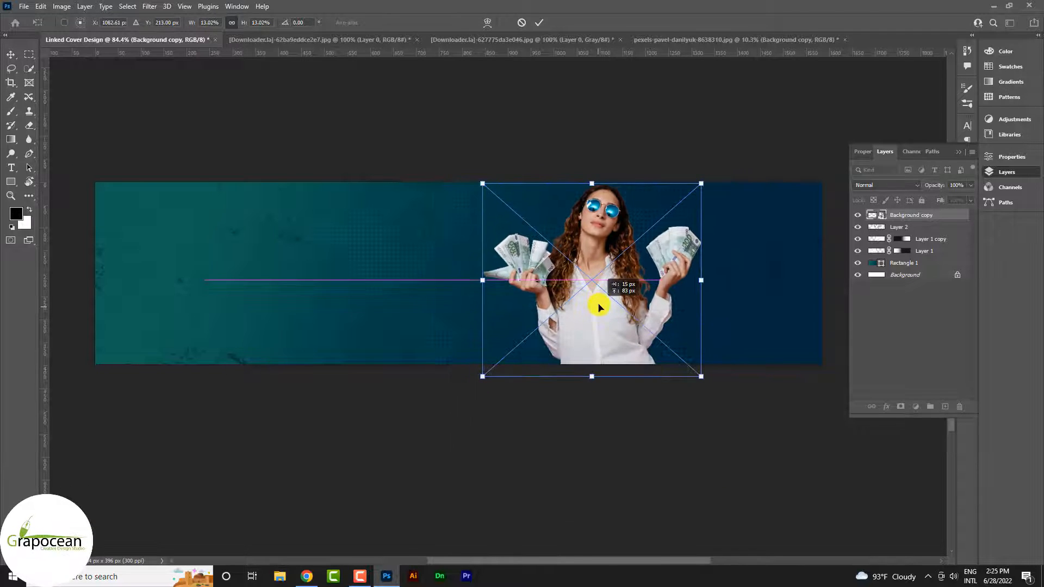
left_click_drag(697, 378, 738, 392)
left_click_drag(645, 343, 642, 367)
left_click(538, 23)
key("ctrl+minus")
key("ctrl+0")
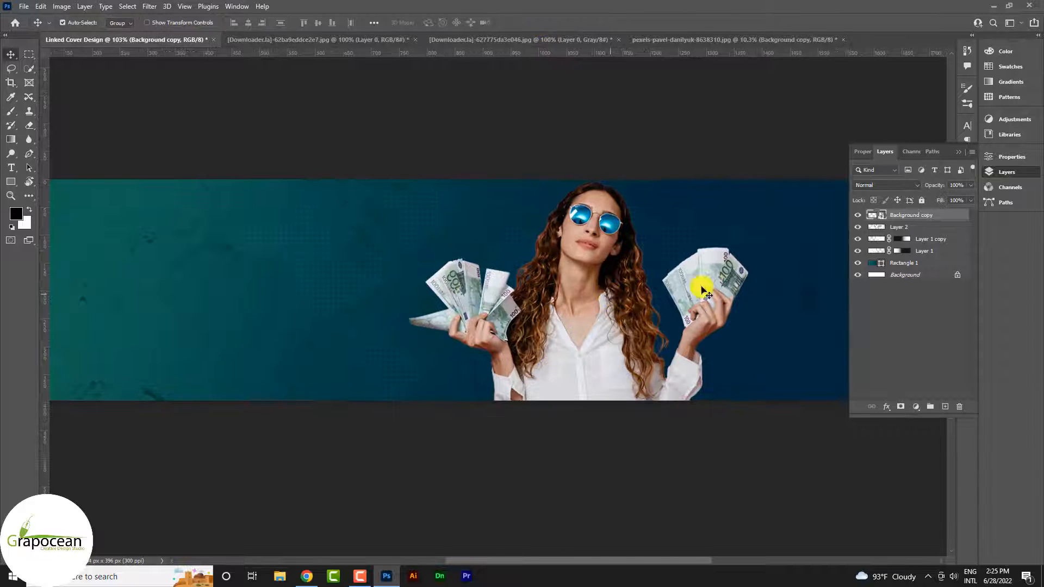
Add a Curves adjustment layer above the woman cut-out and bend its curve to darken the shadows and midtones.
left_click(916, 407)
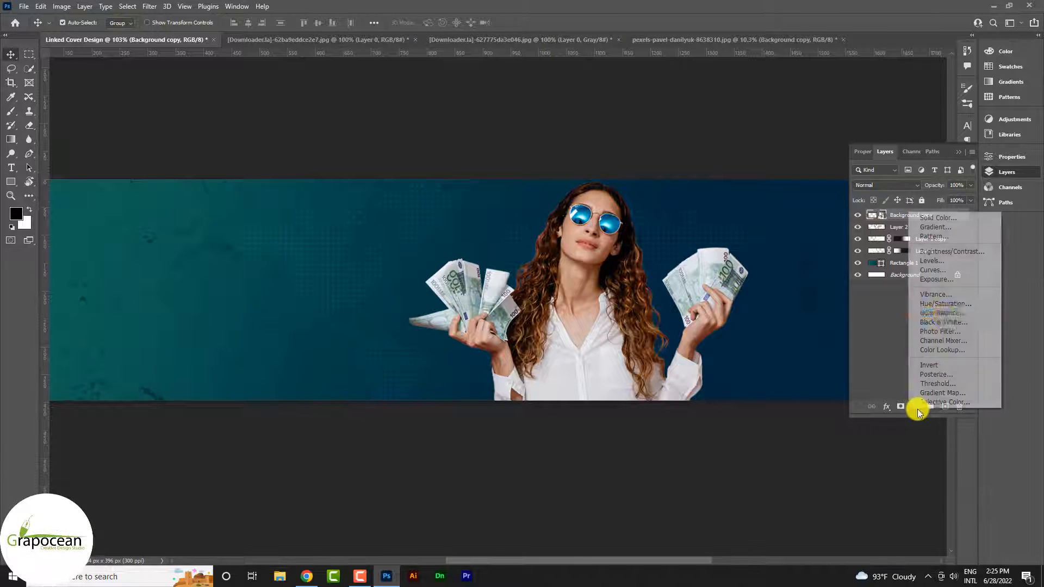
left_click(945, 270)
mouse_move(928, 249)
left_mouse_down()
mouse_move(918, 239)
mouse_move(904, 275)
mouse_move(935, 239)
left_mouse_up()
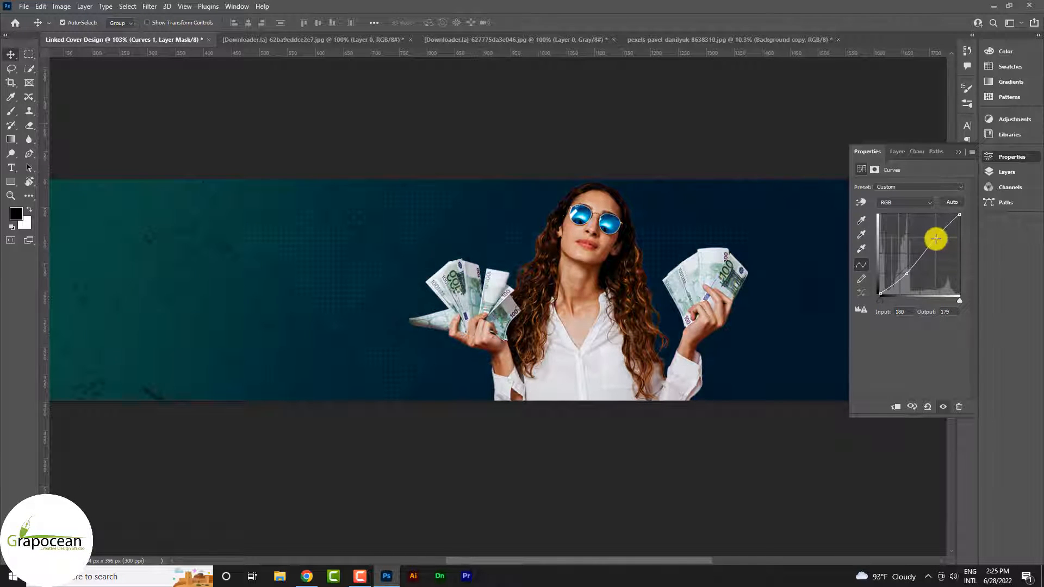
Set the Curves layer's Blend If to split whites at 235/255 for This Layer and blacks at 135 for Underlying Layer.
left_click(1000, 172)
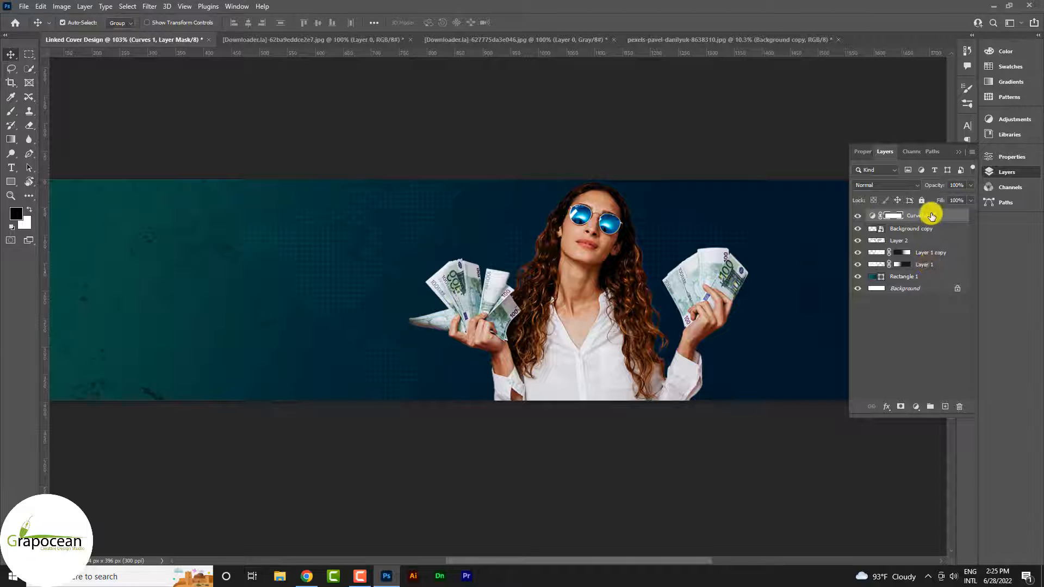
right_click(932, 216)
left_click(852, 115)
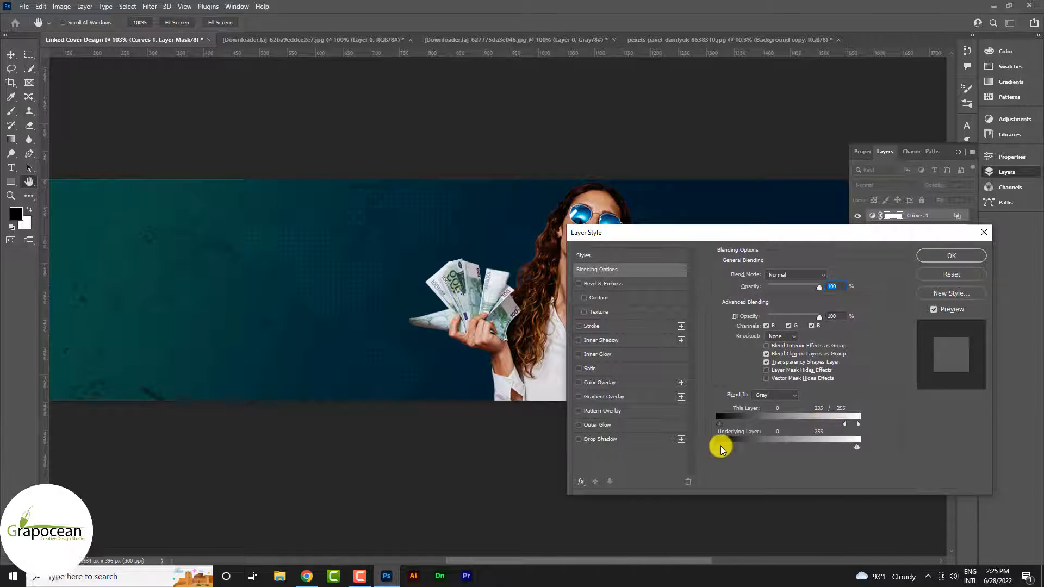
left_click_drag(720, 446, 793, 448)
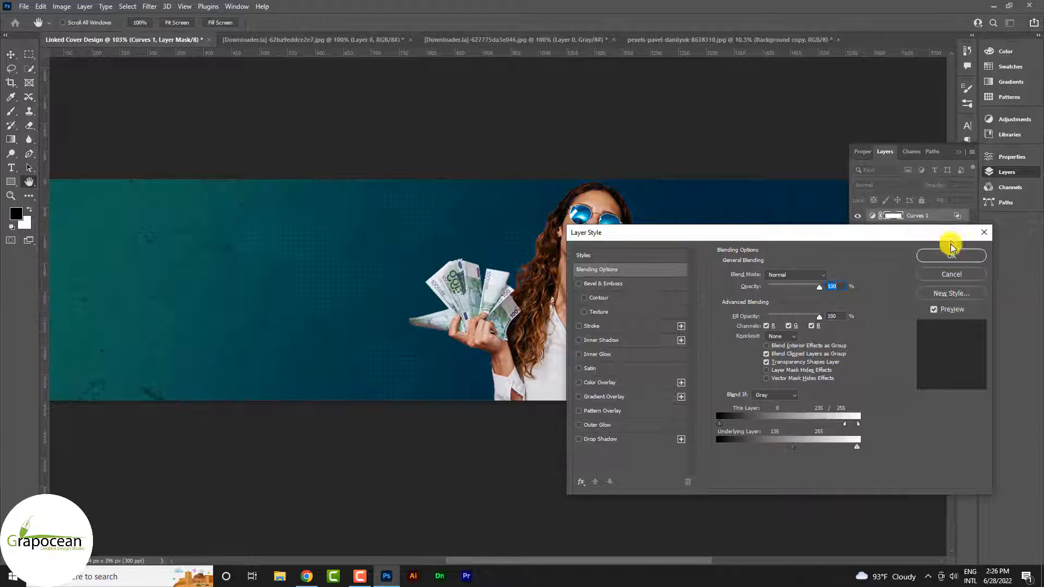
left_click(951, 250)
Clip the Curves adjustment layer to the woman cut-out so it affects only her.
right_click(931, 220)
left_click(832, 314)
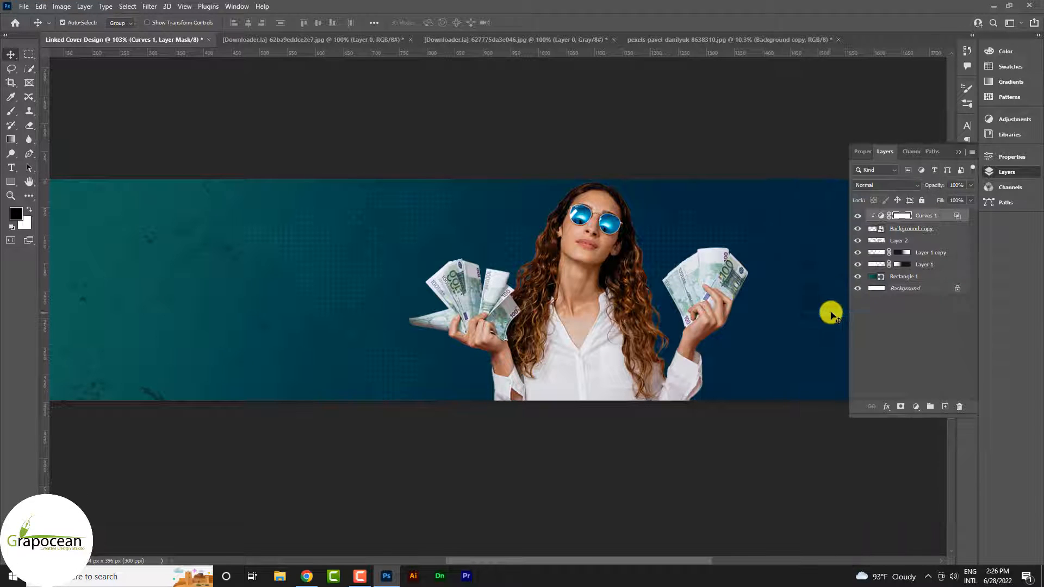
double_click(888, 216)
left_click(979, 159)
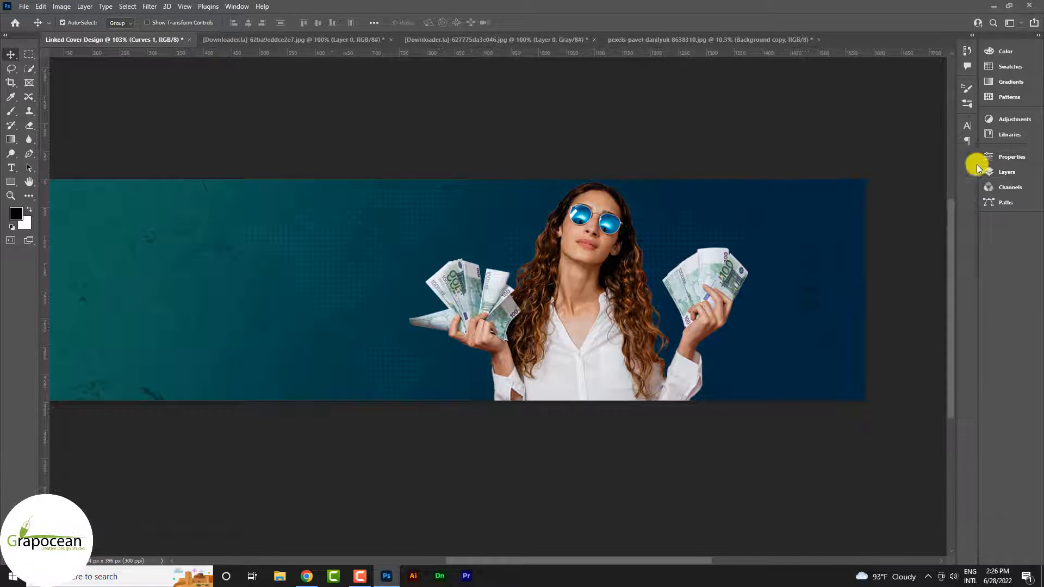
left_click(1000, 172)
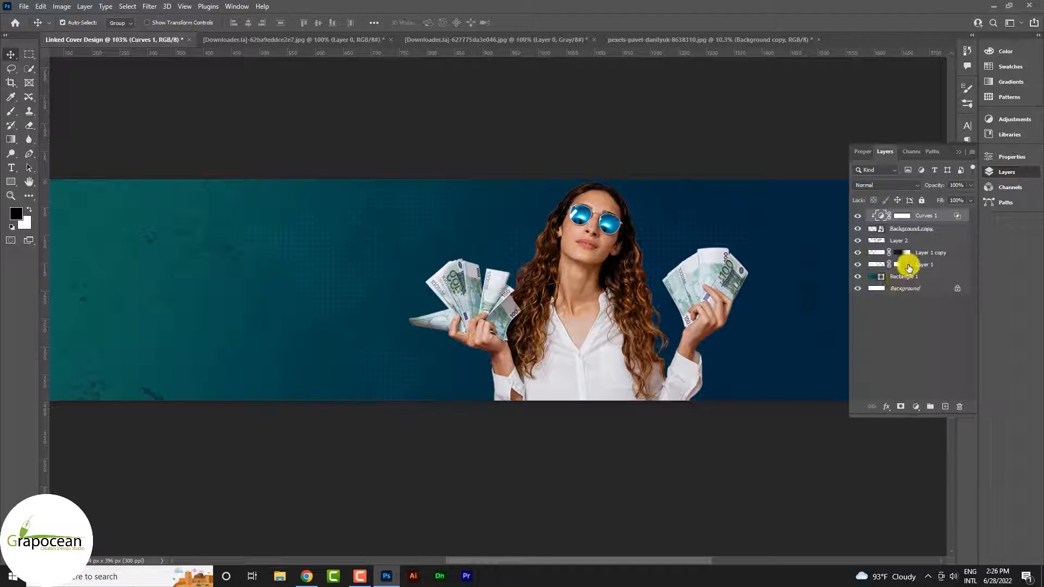
Split the Curves layer's Blend If sliders to 25/76 and 155/255 for This Layer, with Underlying Layer blacks at 65/209.
double_click(960, 218)
left_click_drag(795, 447, 832, 446)
left_click_drag(717, 423, 757, 427)
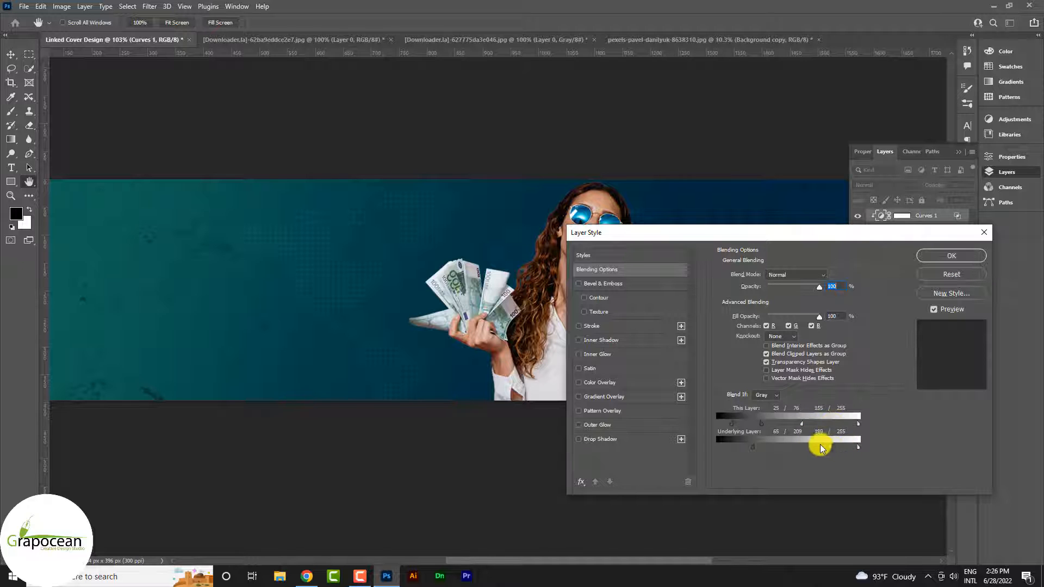
left_click(926, 256)
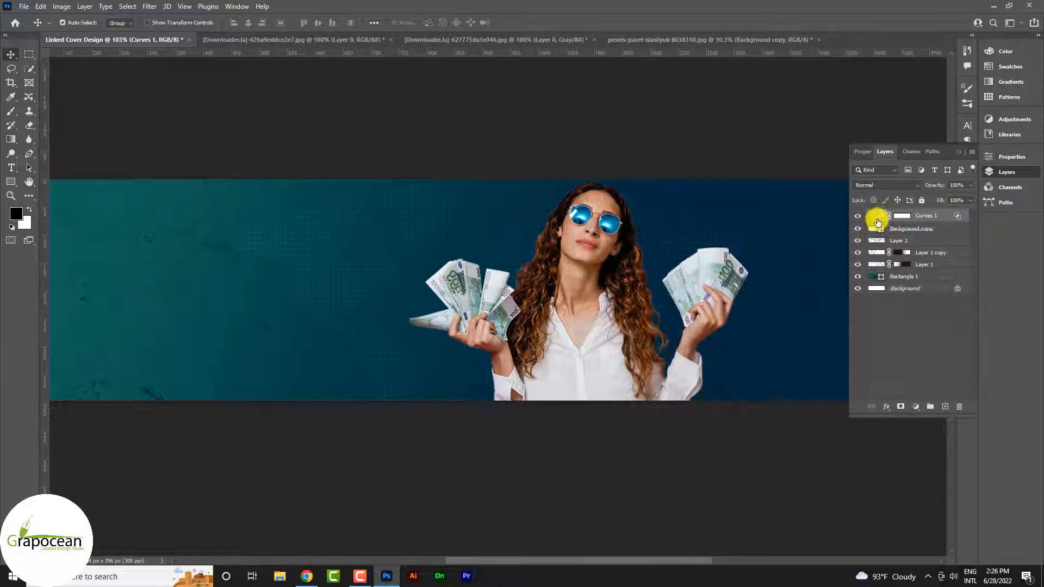
Reshape the clipped curve with a shadow point near input 101 and a highlight point at input 197, then check the woman layer's visibility.
left_click(878, 217)
left_click(910, 275)
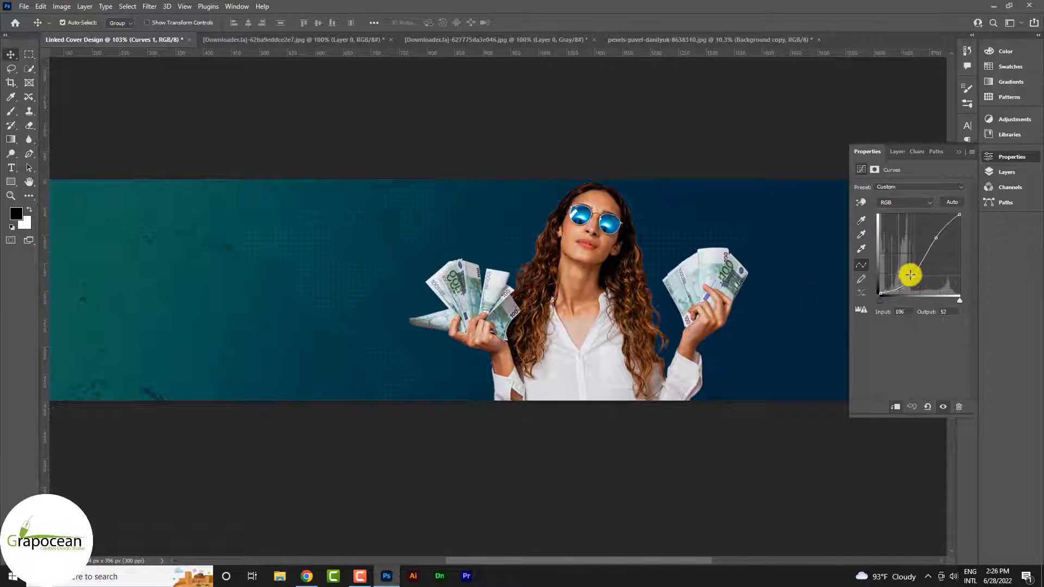
mouse_move(942, 224)
left_mouse_down()
mouse_move(930, 236)
mouse_move(942, 239)
left_mouse_up()
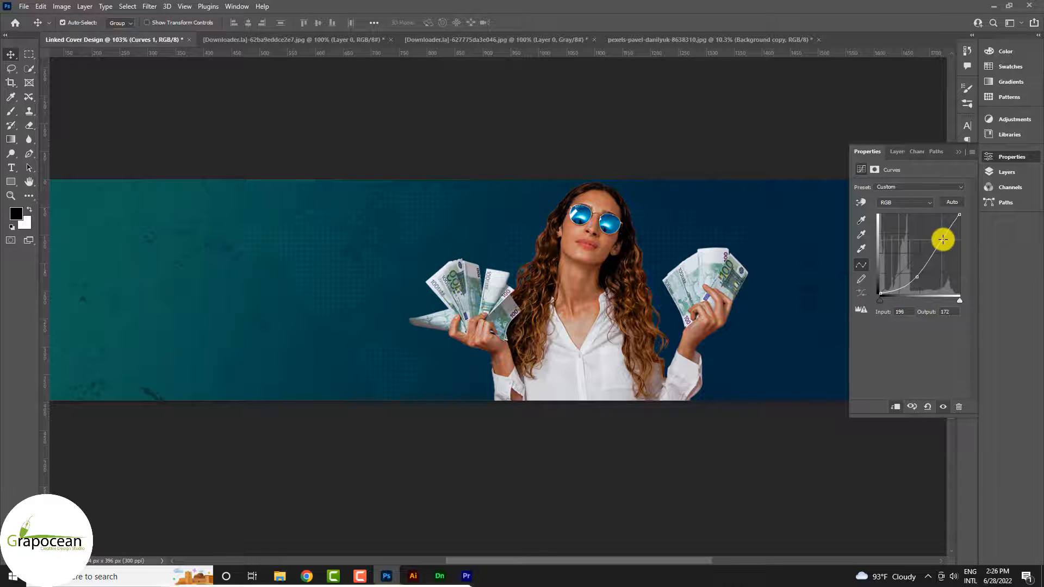
left_click(915, 276)
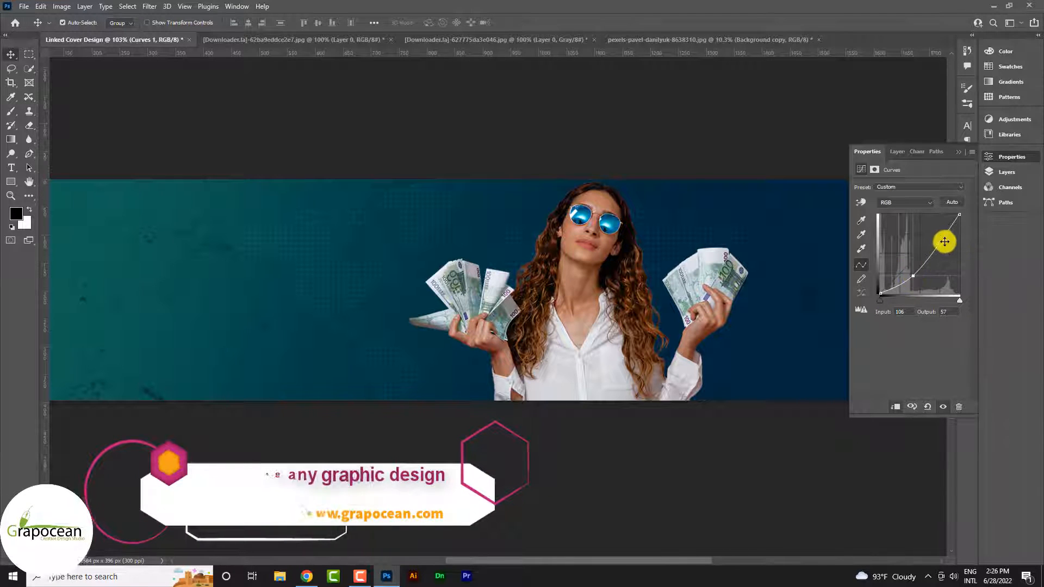
left_click_drag(942, 240, 942, 243)
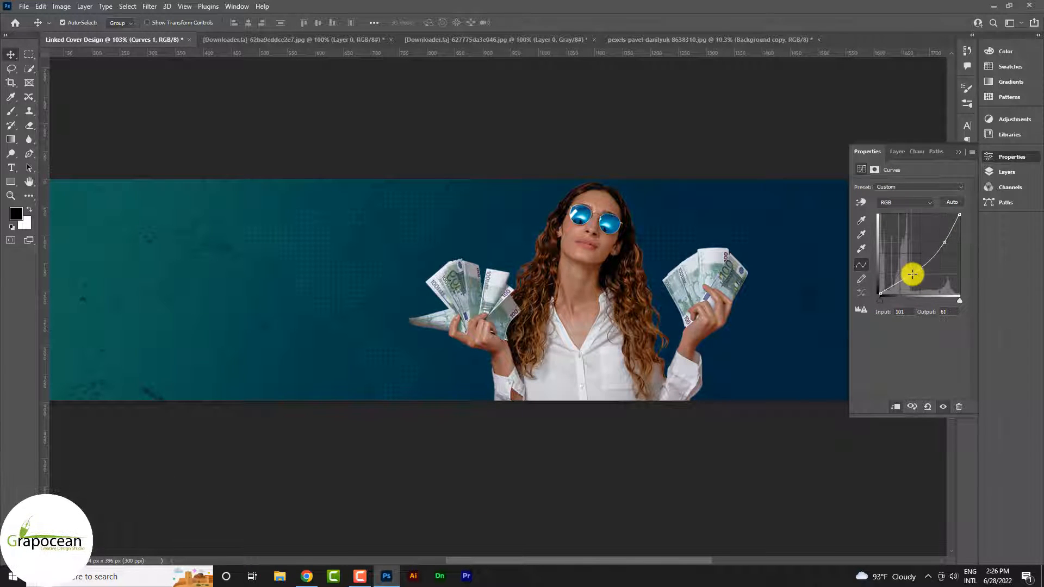
left_click_drag(949, 236, 942, 243)
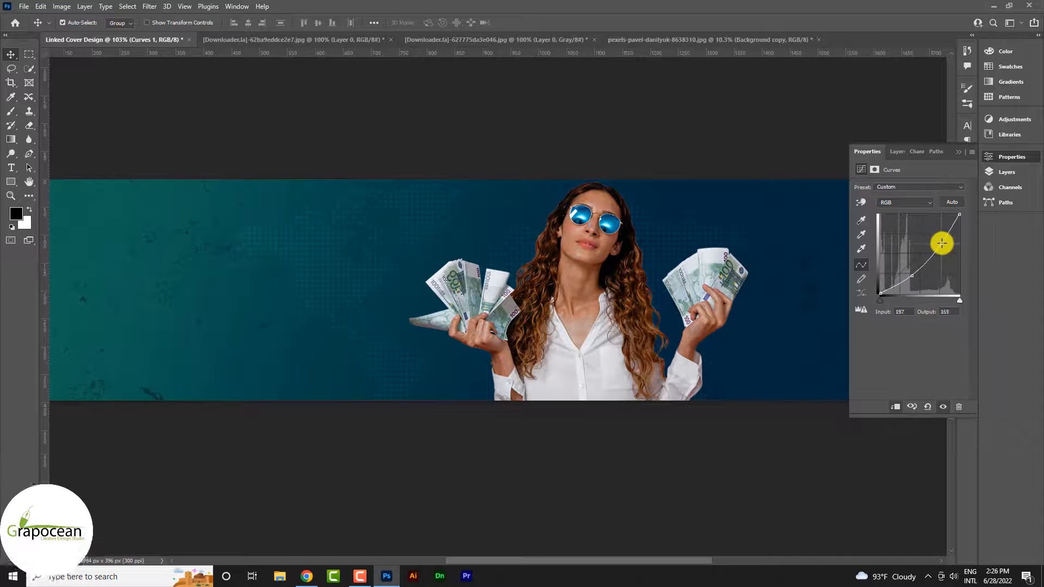
left_click(1000, 156)
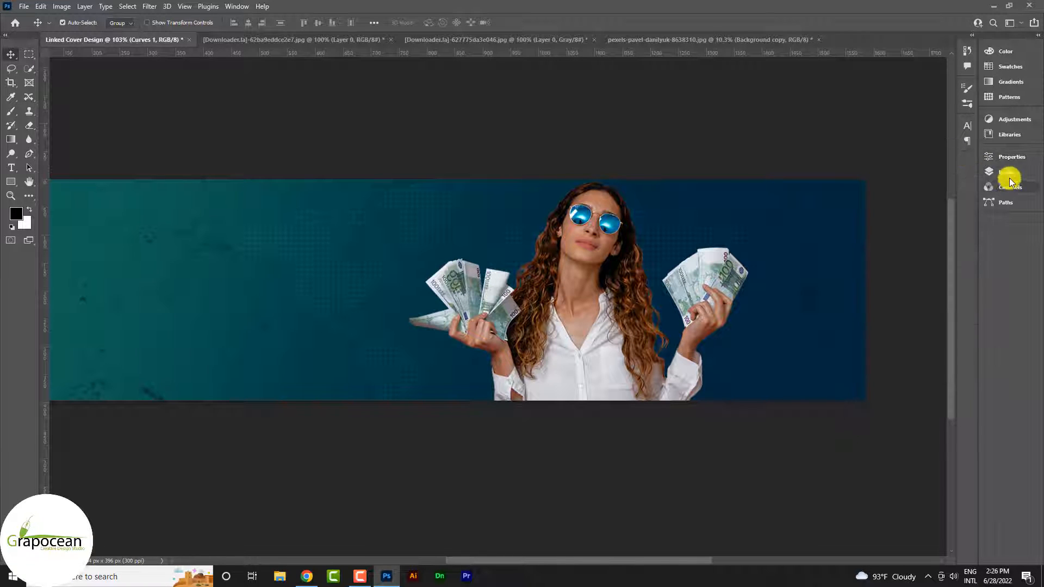
left_click(1006, 172)
left_click(856, 231)
left_click(856, 230)
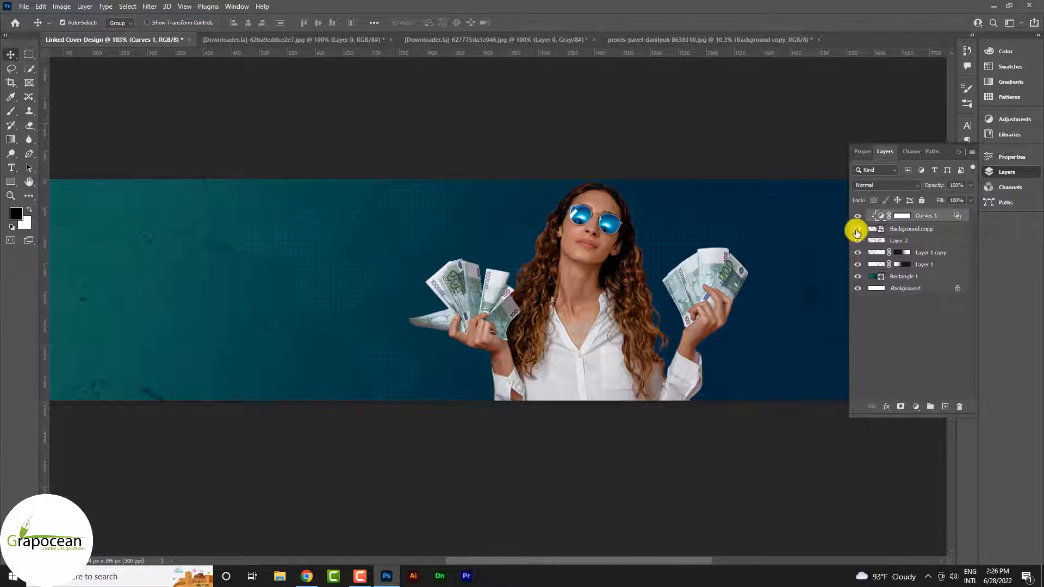
Duplicate the gradient rectangle above the woman's Curves layer as a clipped copy with the Color Dodge blend mode.
left_click_drag(929, 276, 931, 211)
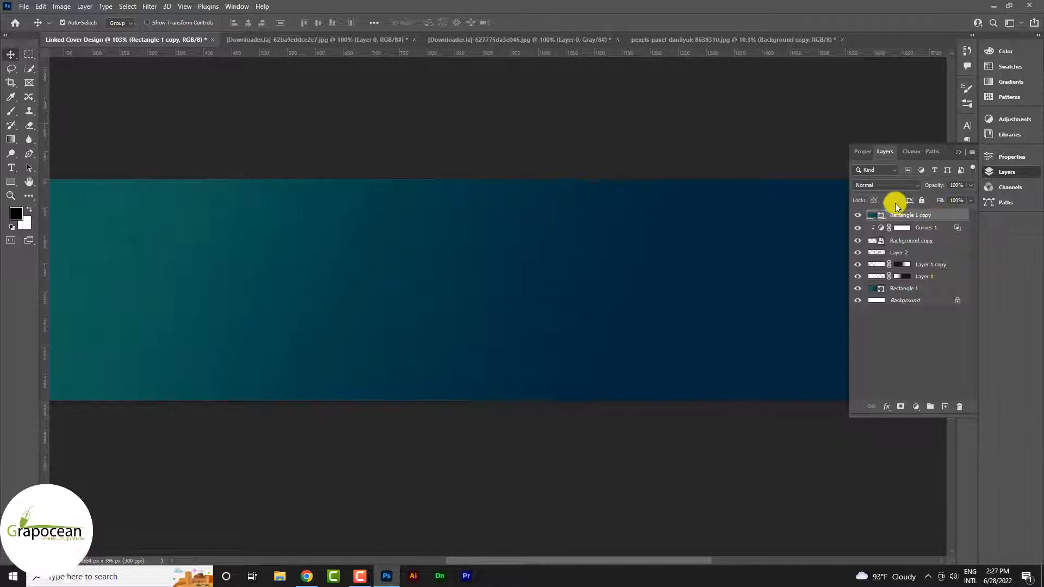
left_click(886, 185)
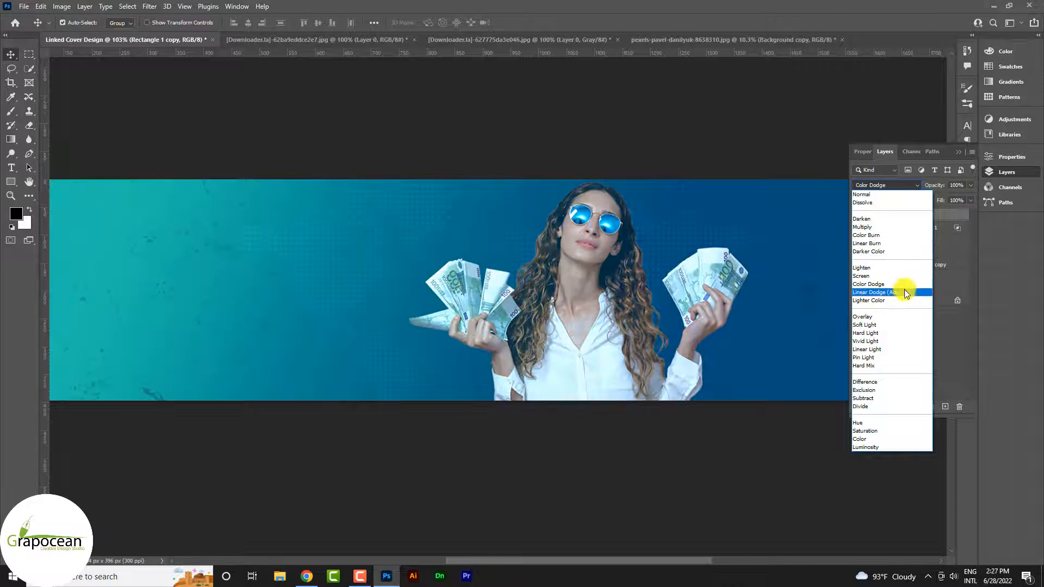
left_click(911, 284)
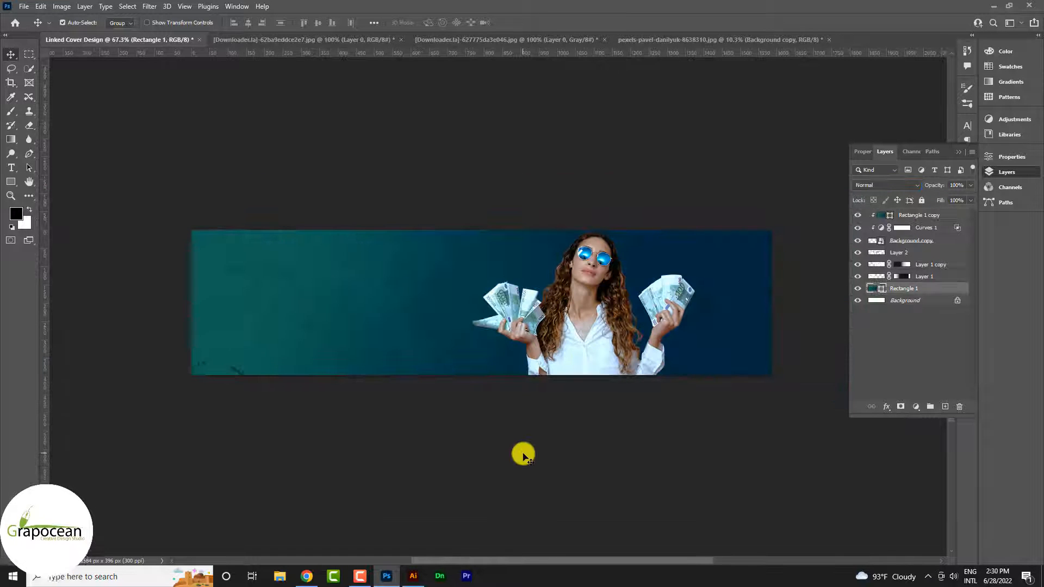
Switch to Illustrator, accept recovery of the unsaved document and locate the line artwork beside the artboard.
left_click(413, 575)
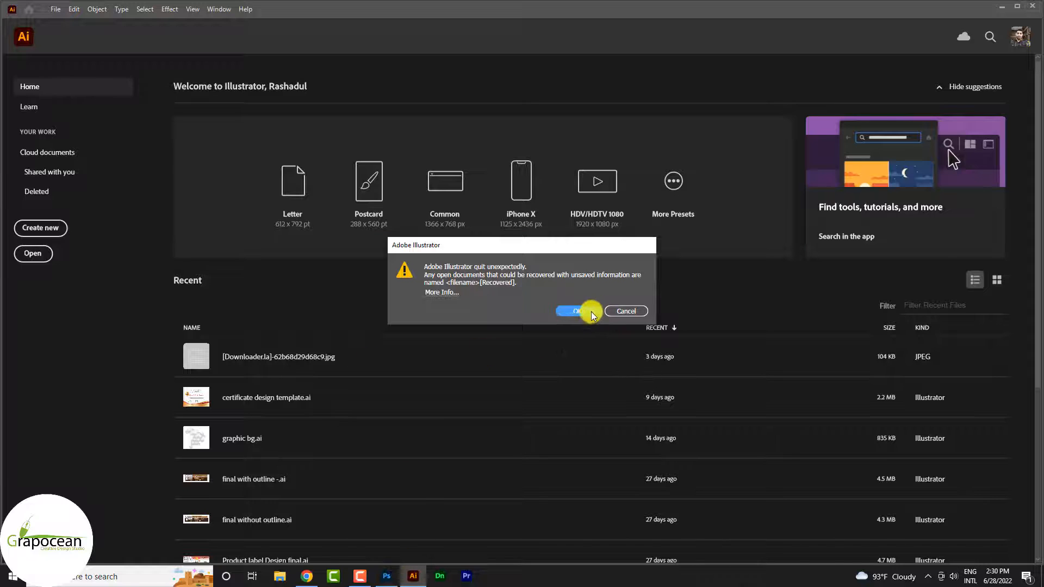
left_click(576, 310)
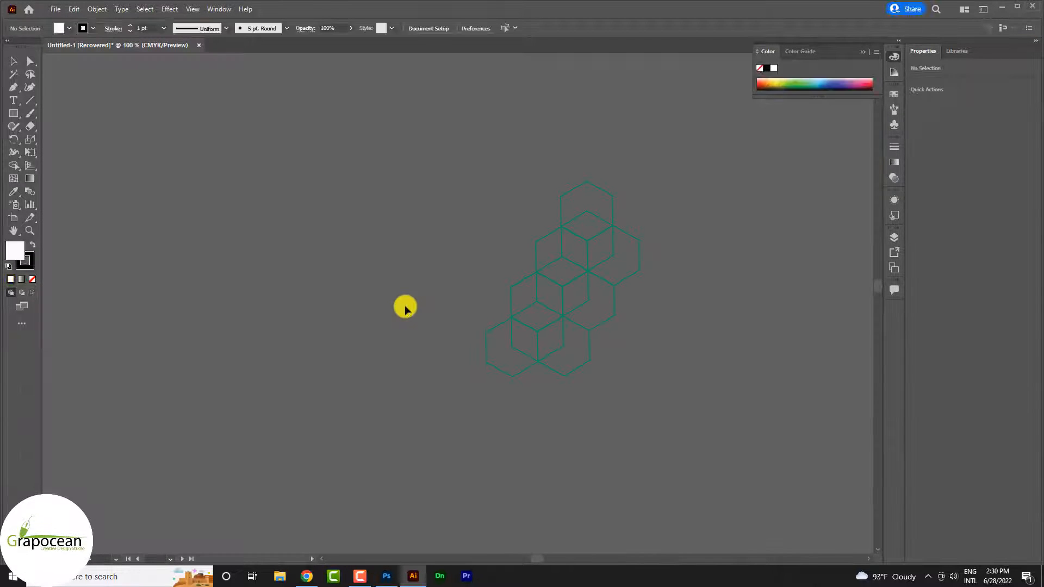
scroll(606, 372, "down", 3)
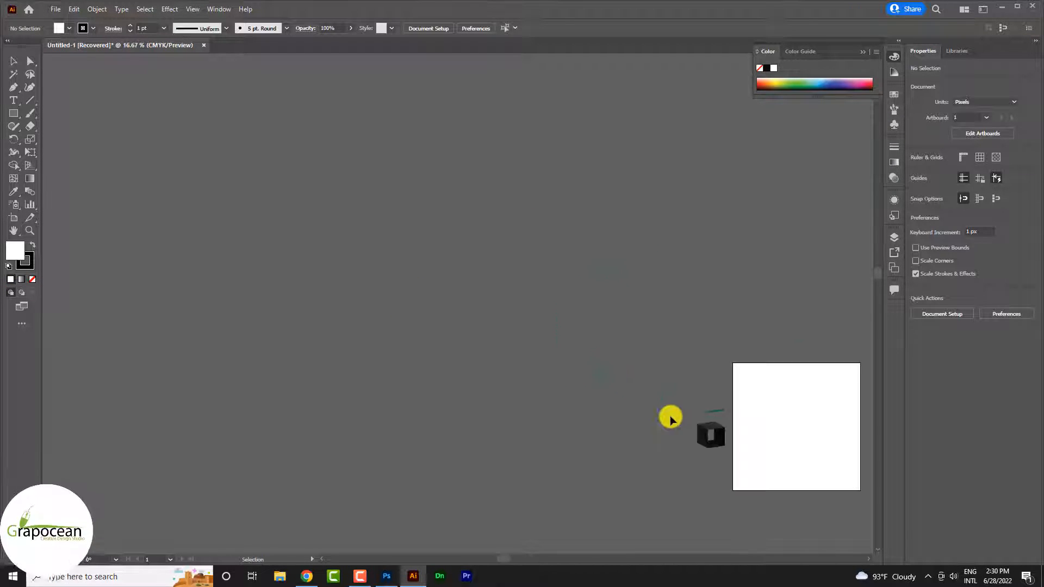
scroll(714, 432, "up", 3)
scroll(653, 407, "down", 2)
scroll(476, 304, "up", 2)
scroll(449, 293, "down", 2)
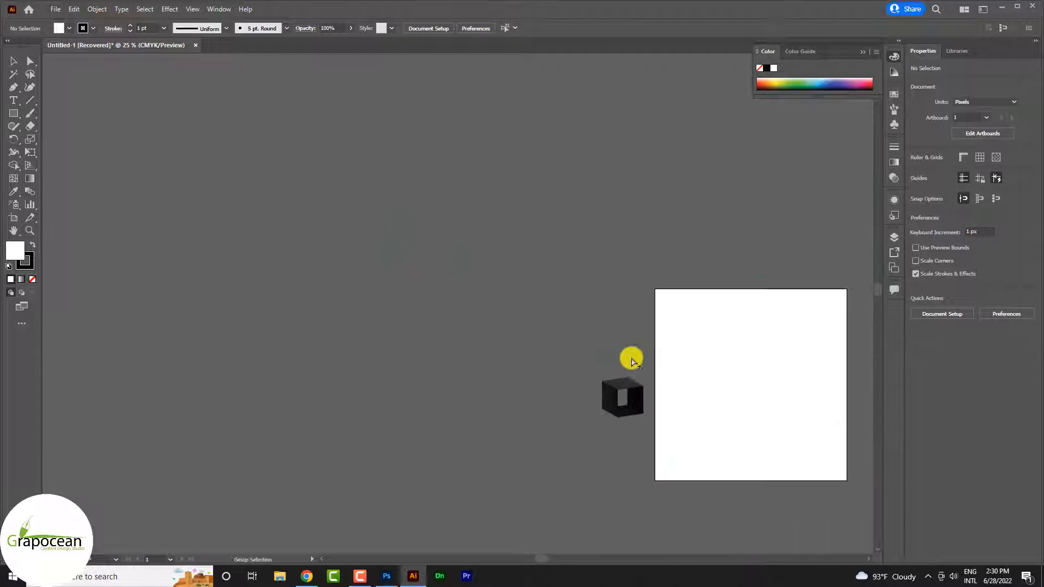
scroll(575, 305, "up", 1)
Move the wireframe cube artwork away from the artboard and select it for copying.
left_click_drag(576, 305, 659, 365)
left_click_drag(616, 334, 441, 501)
left_click(471, 277)
scroll(543, 203, "up", 2)
scroll(543, 204, "up", 2)
left_click(533, 170)
Switch to Photoshop, paste the wireframe cube as a smart object at the banner's left end and bring its layer to the top.
left_click(386, 576)
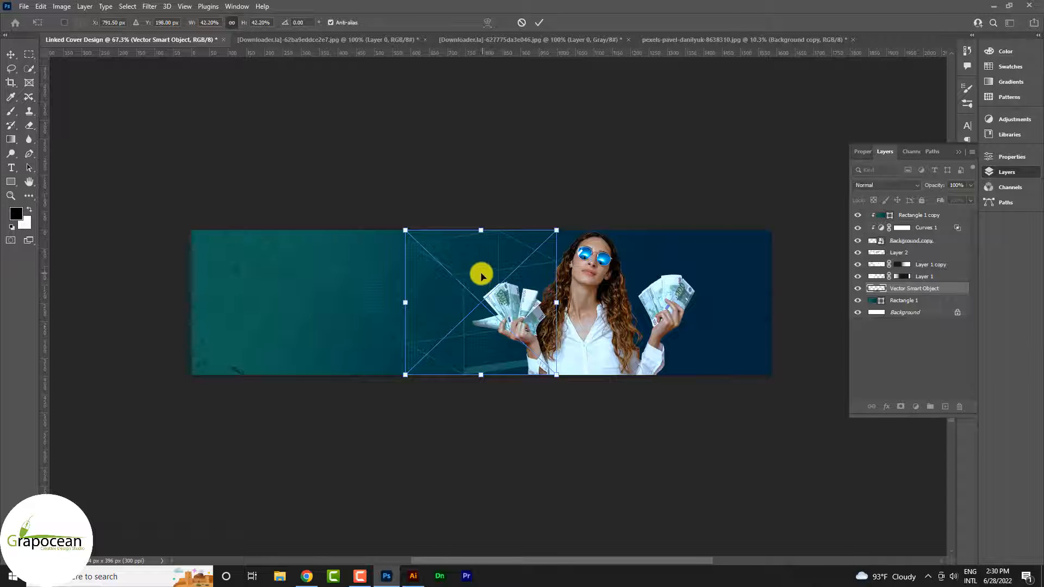
left_click_drag(481, 275, 258, 238)
left_click_drag(934, 286, 927, 217)
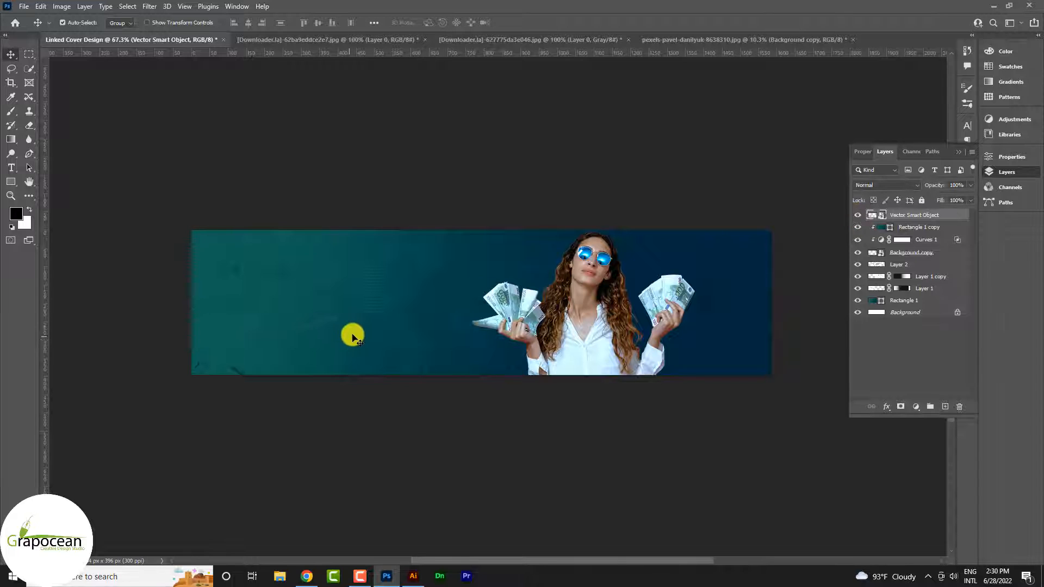
Reverse the gradient fill of the Rectangle 1 background layer.
left_click(902, 302)
double_click(875, 306)
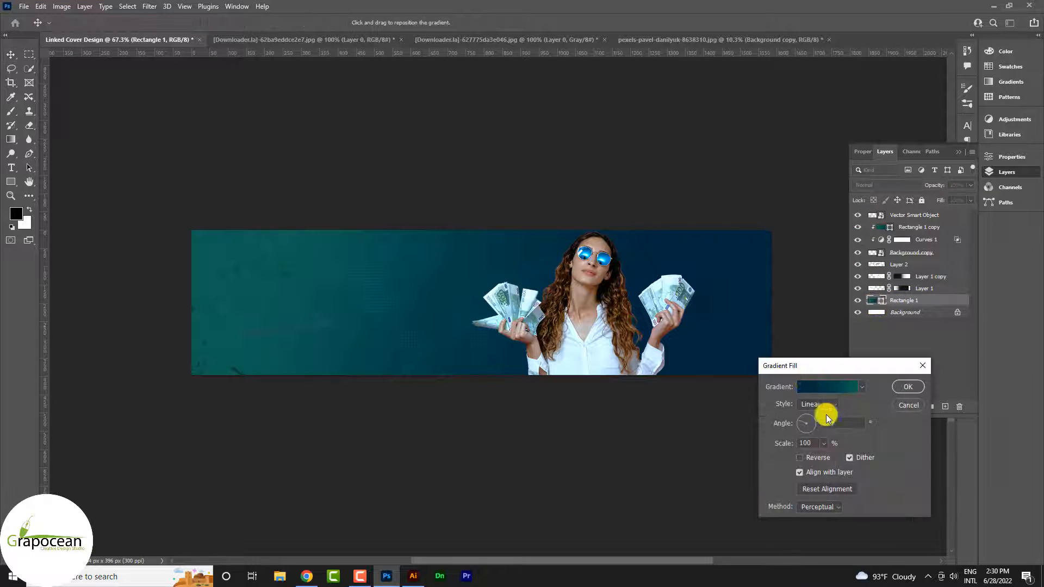
left_click(818, 459)
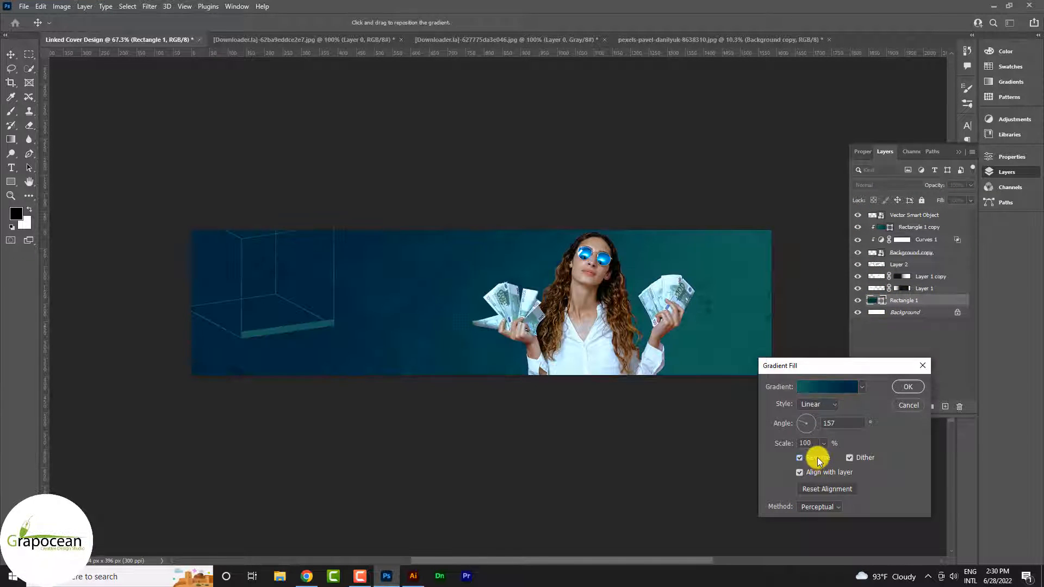
left_click(906, 385)
Scale the wireframe cube smart object down to about half size at the banner's upper-left corner and apply the transform.
key("ctrl+t")
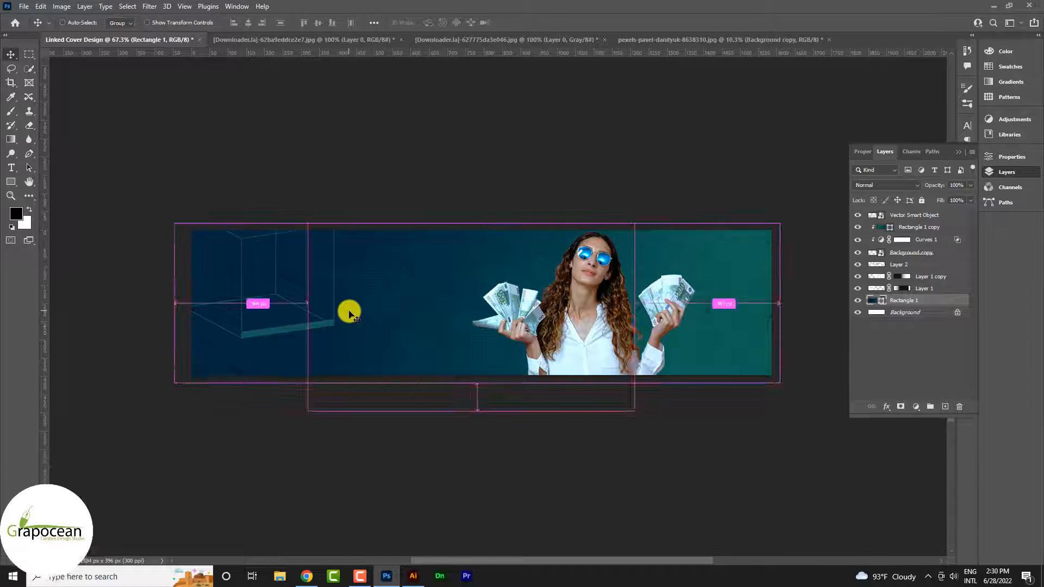
left_click(537, 23)
left_click(907, 214)
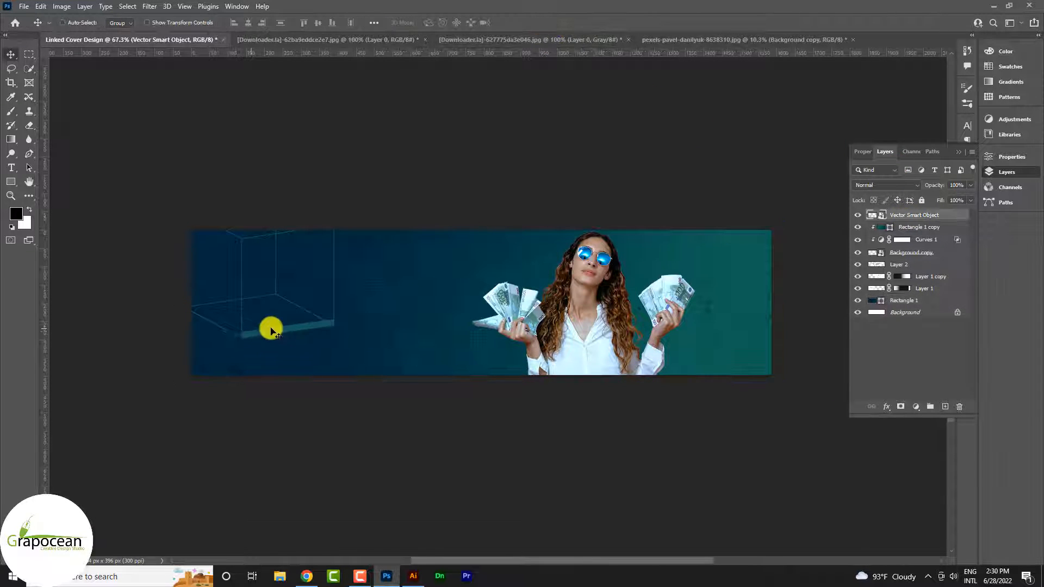
key("ctrl+t")
left_click_drag(346, 340, 318, 367)
left_click(538, 21)
Duplicate the wireframe cube and arrange the overlapping copies at the banner's left end.
scroll(230, 293, "up", 3)
left_click_drag(290, 355, 299, 358)
scroll(263, 321, "up", 5)
left_click_drag(300, 280, 299, 262)
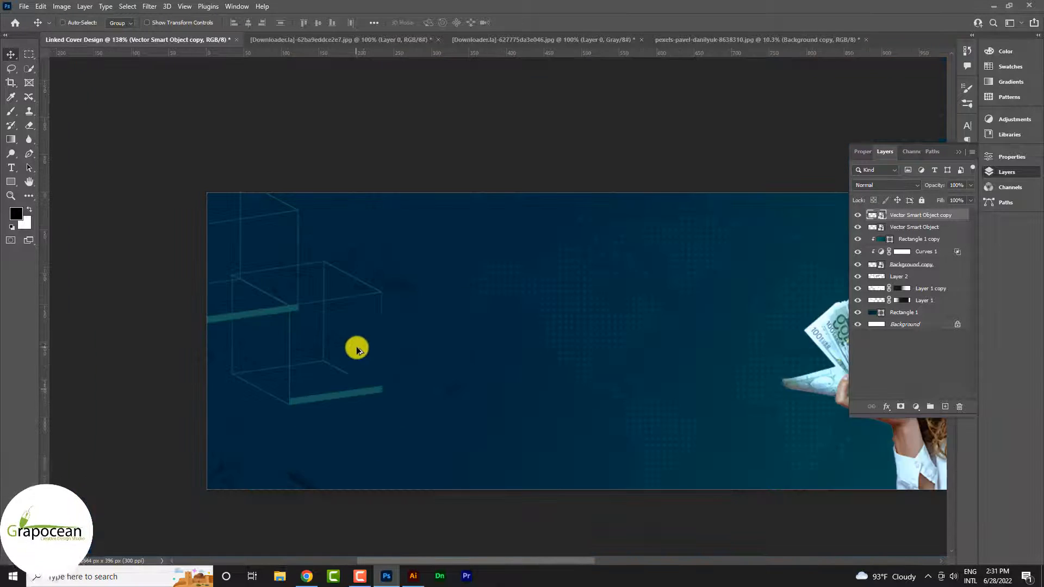
scroll(536, 361, "down", 2)
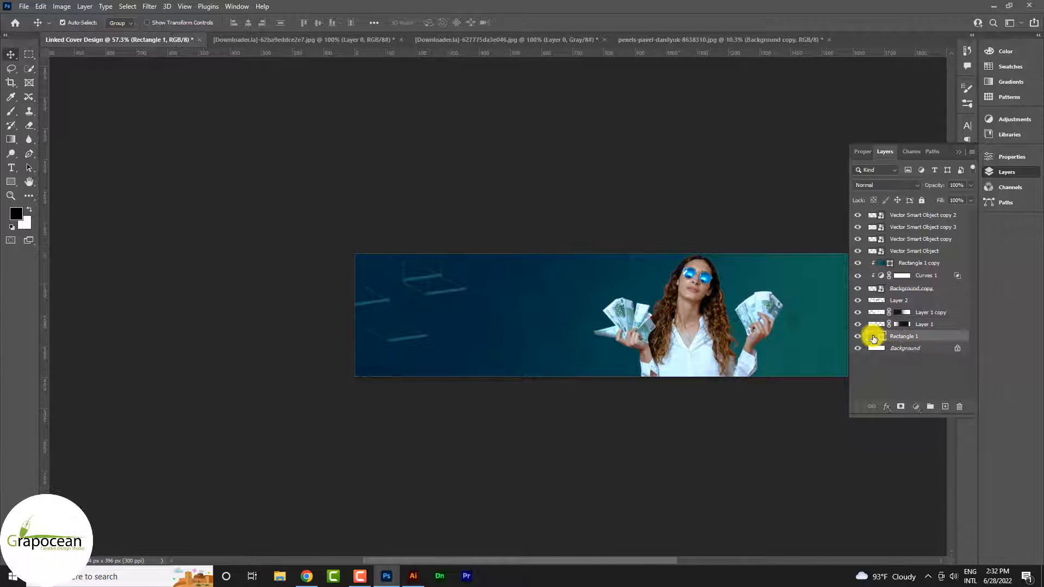
Turn off Reverse in the Rectangle 1 layer's gradient fill so the teal end lies at the banner's left.
double_click(871, 337)
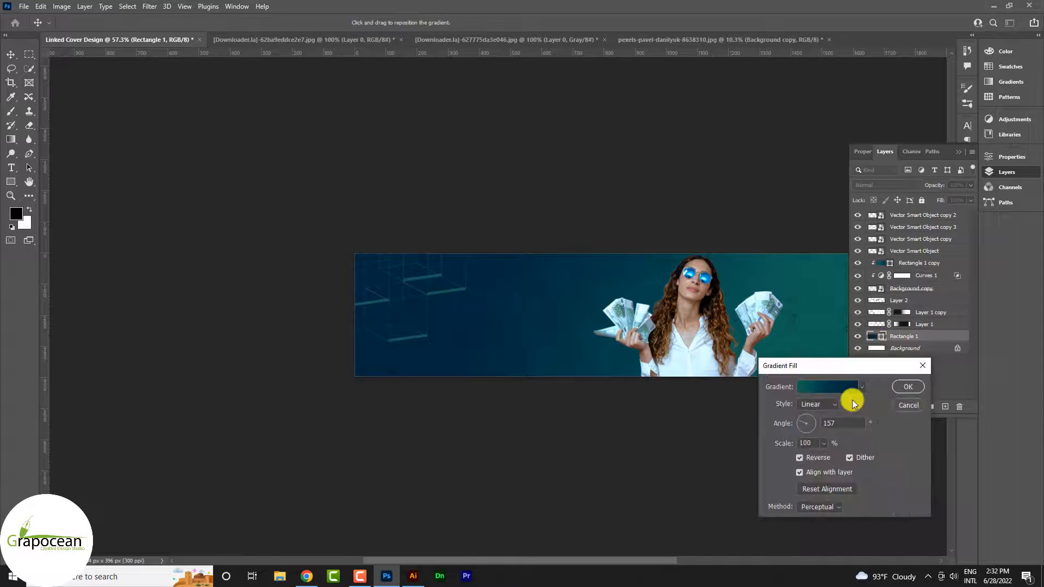
left_click(799, 459)
left_click(799, 459)
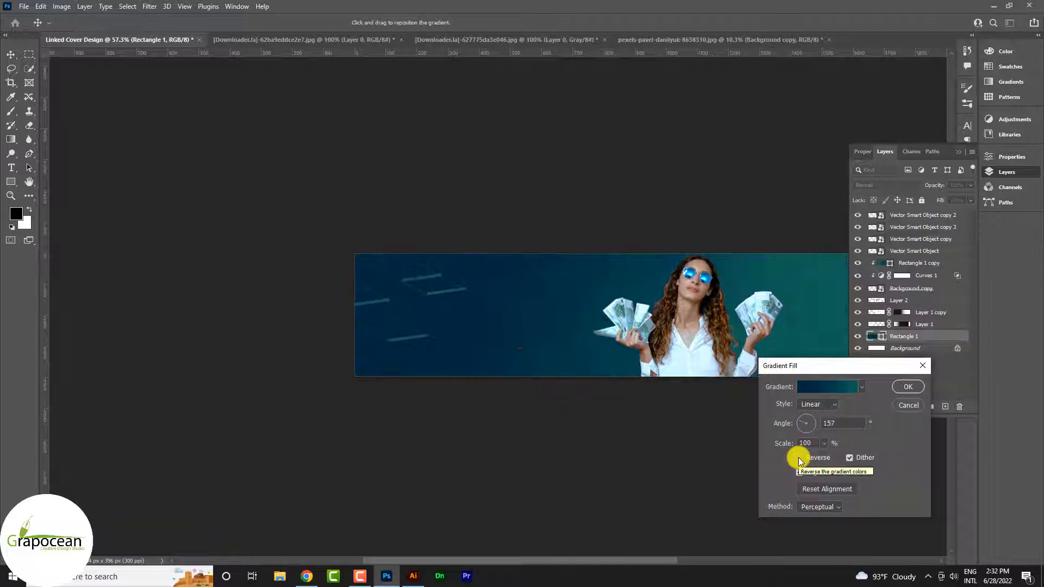
left_click(798, 457)
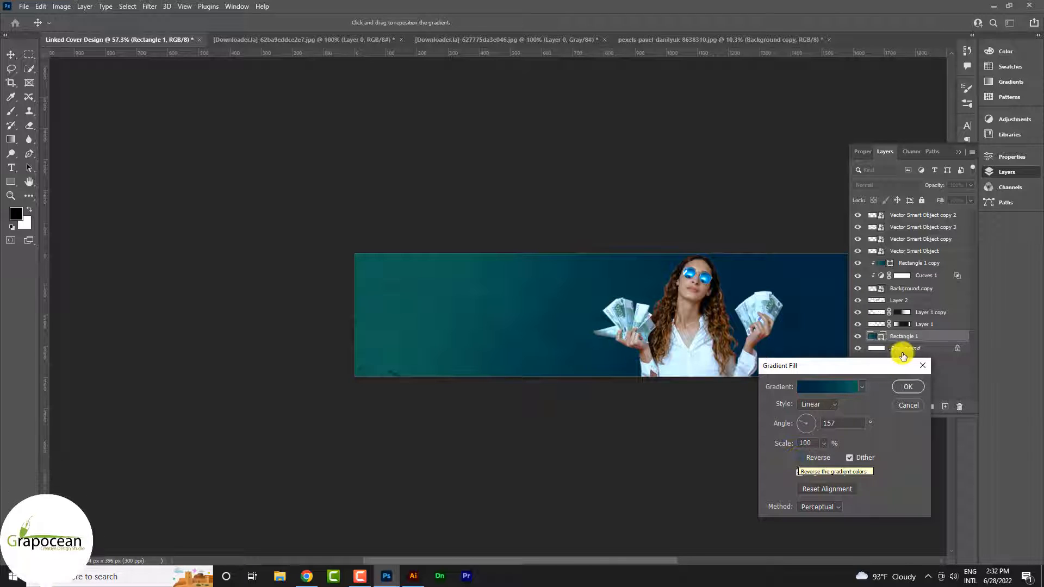
left_click(908, 387)
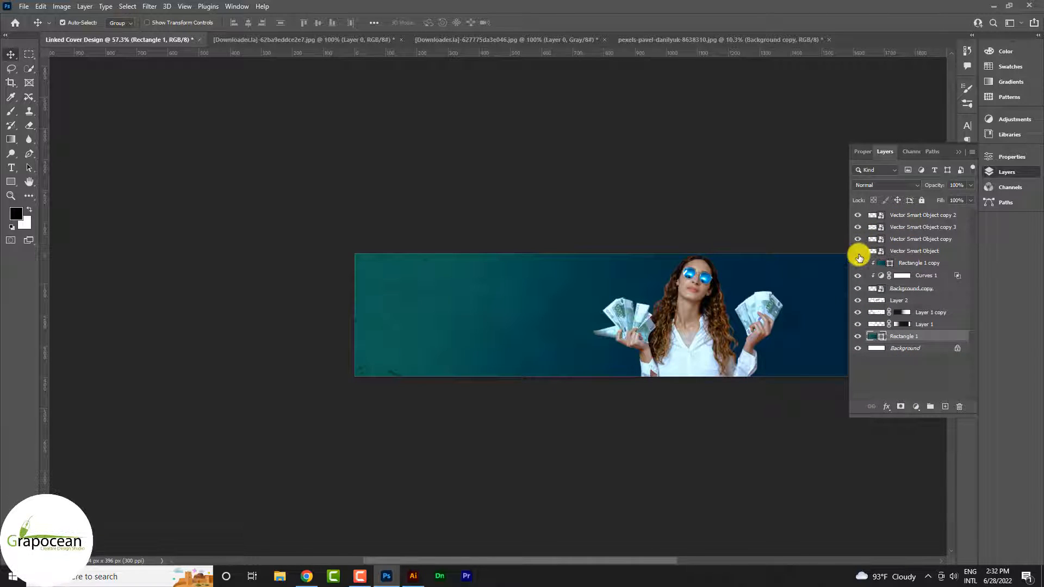
left_click(860, 228)
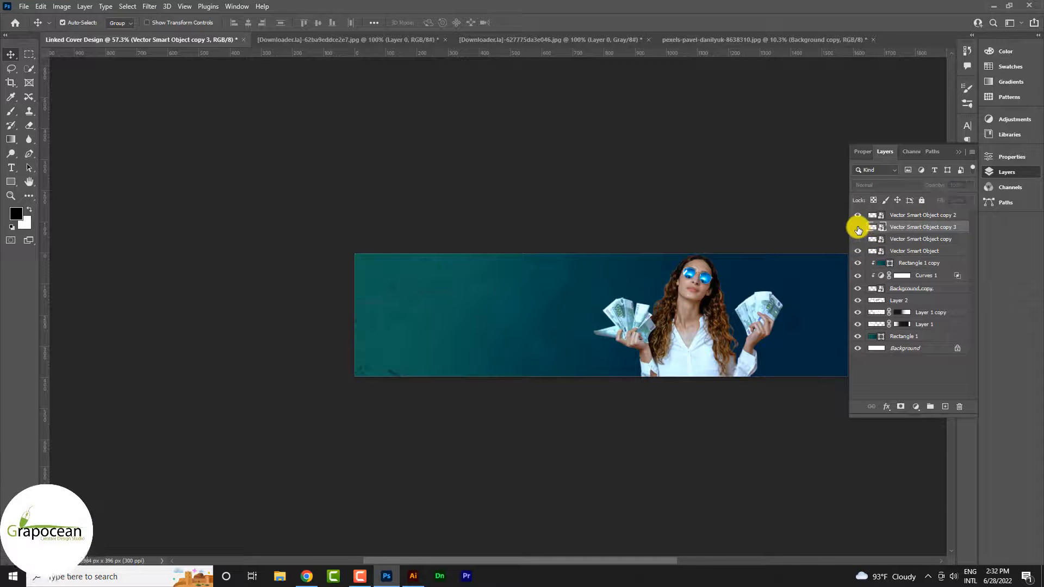
left_click(859, 227)
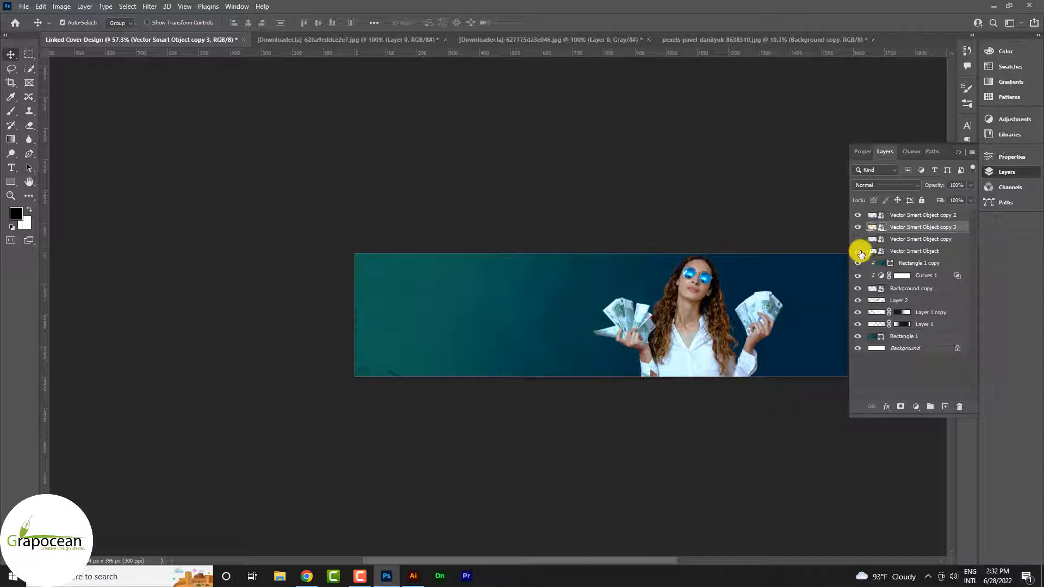
left_click(857, 288)
left_click(858, 289)
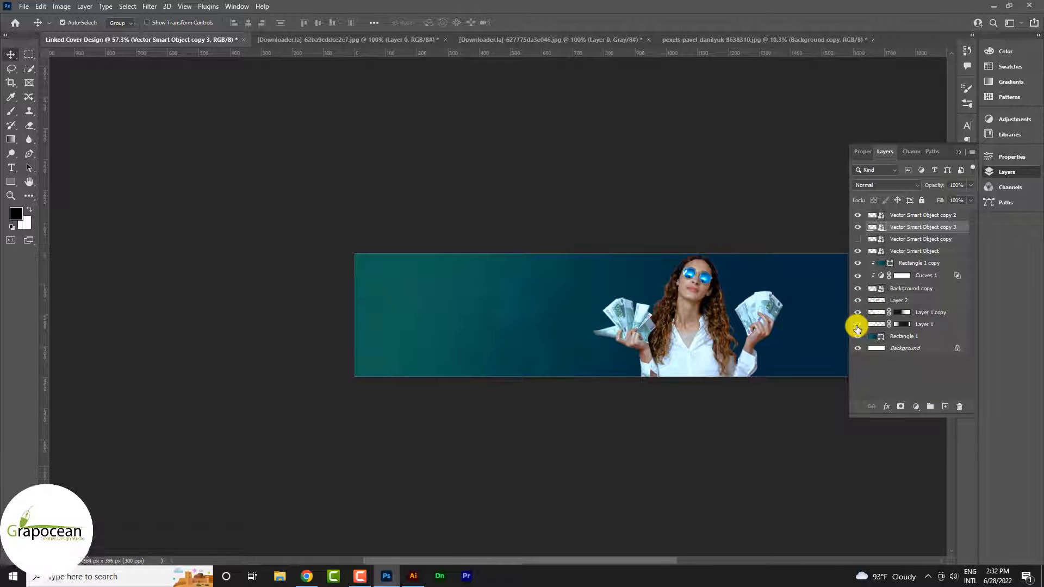
Set the blend mode of the cube layers Vector Smart Object copy 2 and copy 3 to Linear Dodge (Add).
left_click(911, 216)
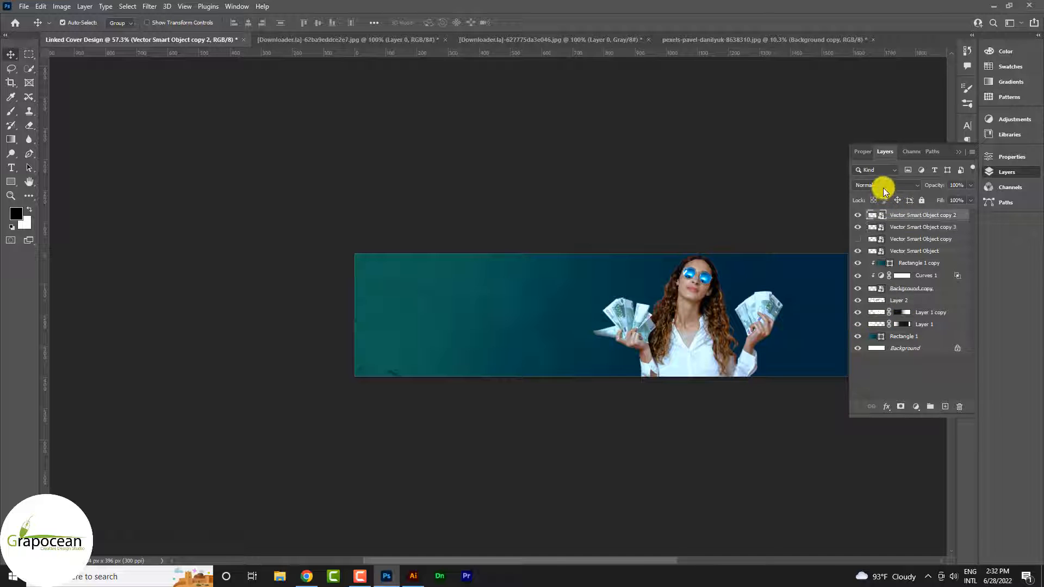
left_click(885, 185)
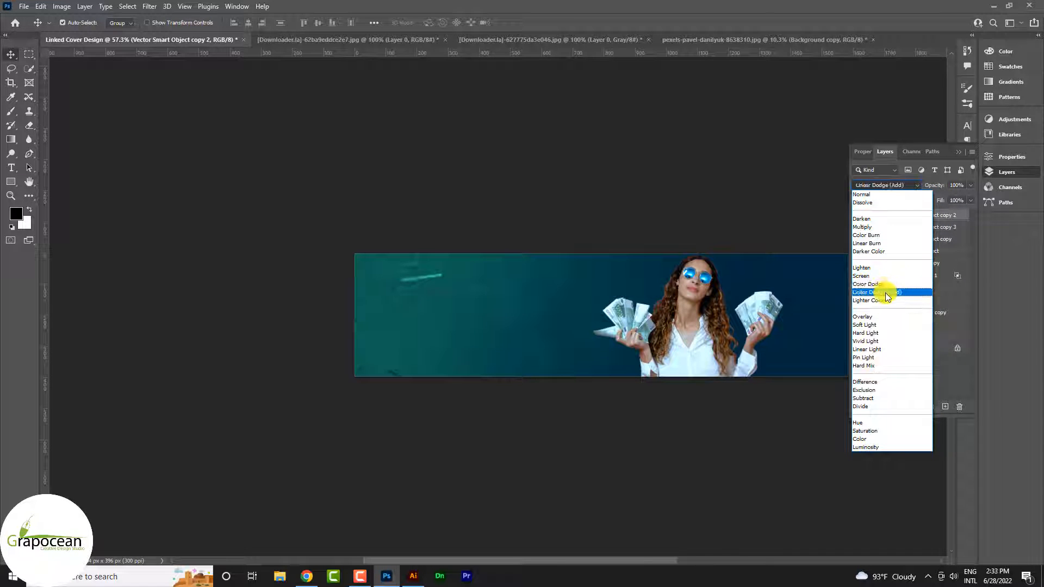
key("Escape")
left_click(920, 226)
left_click(886, 185)
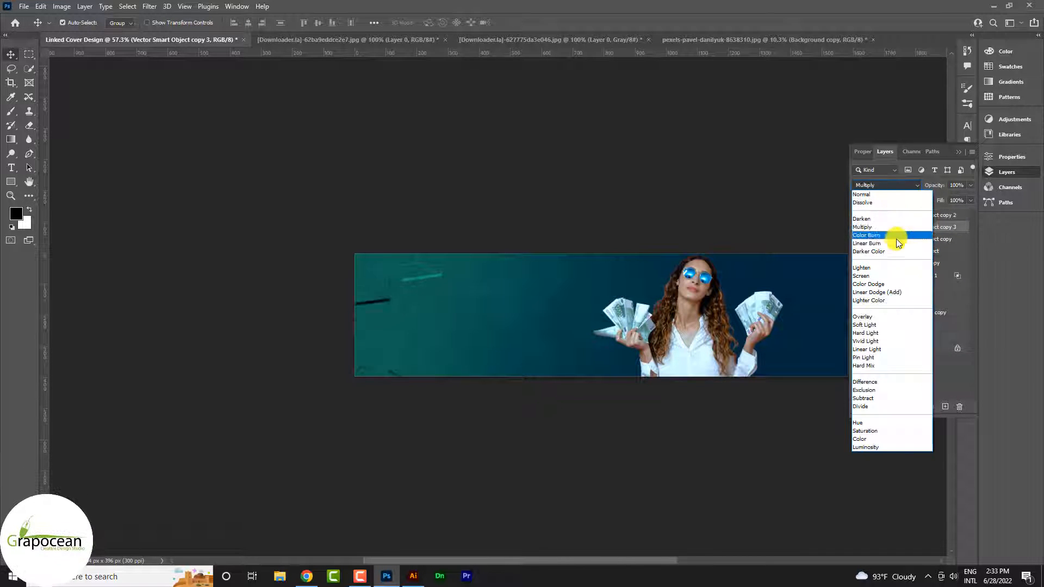
left_click(911, 296)
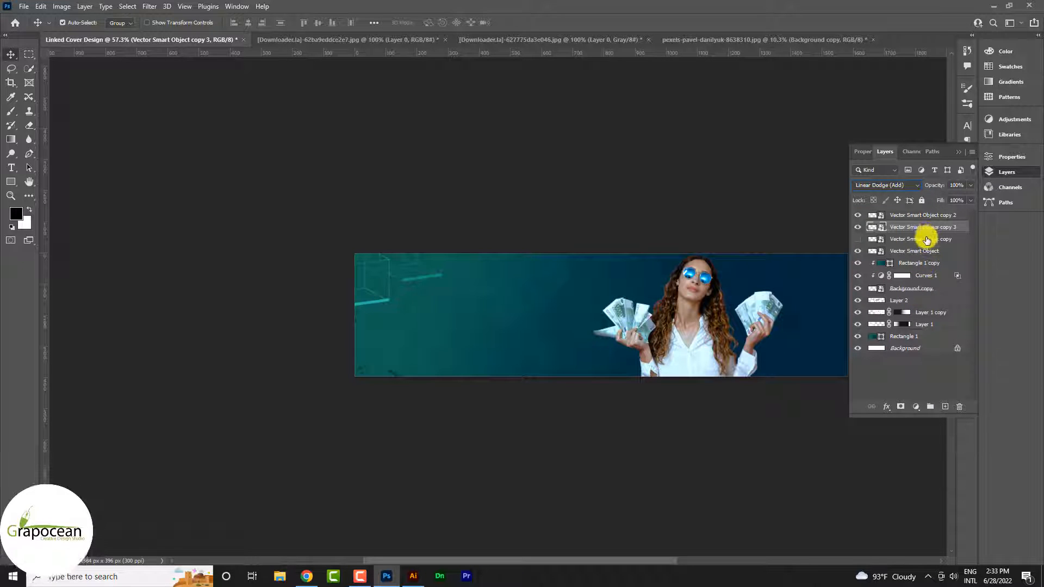
Set Vector Smart Object copy and the original cube's Vector Smart Object layer to Linear Dodge (Add) blending.
left_click(925, 239)
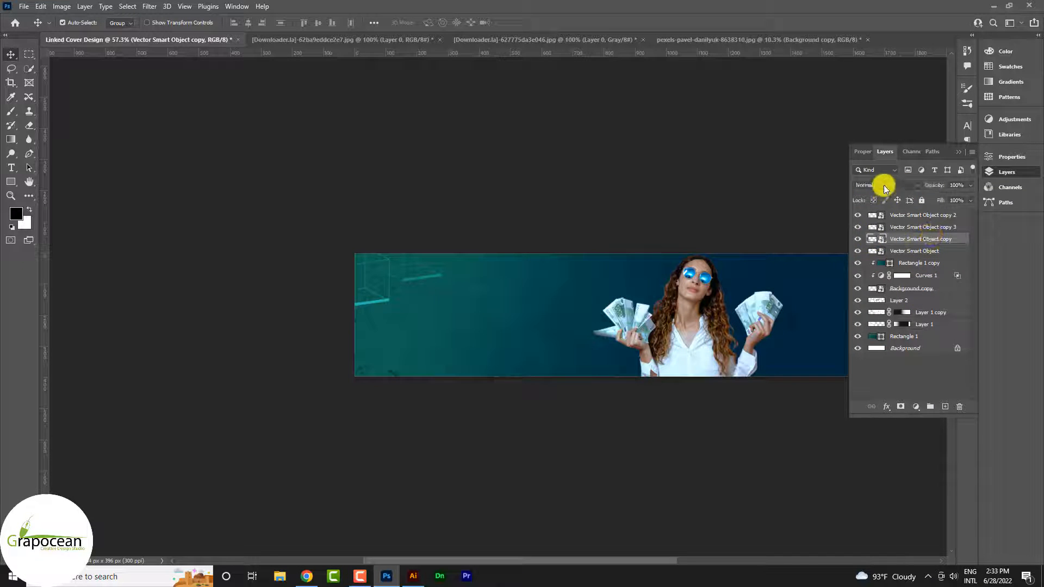
left_click(885, 185)
key("Escape")
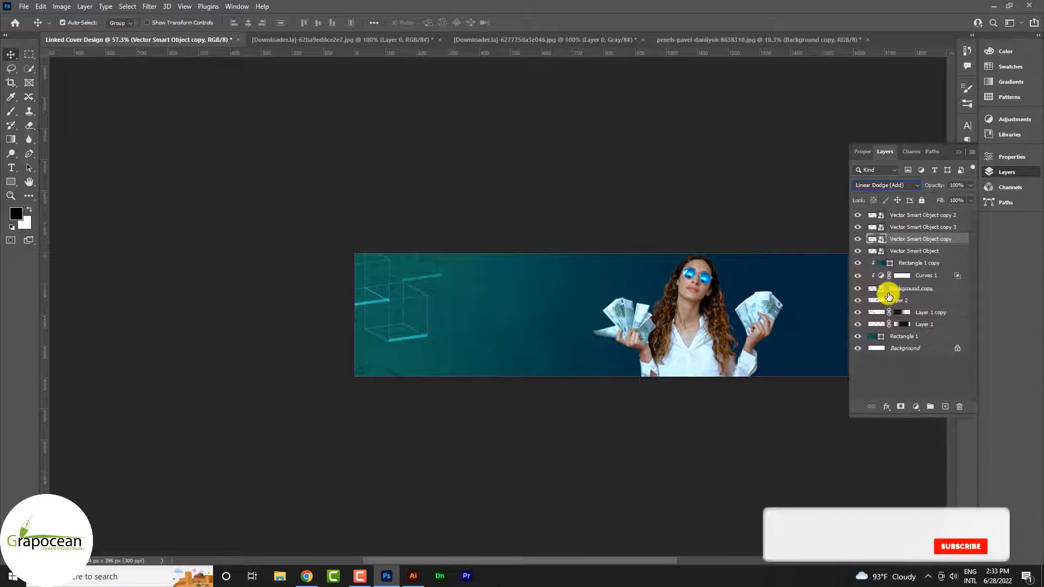
left_click(920, 252)
left_click(890, 187)
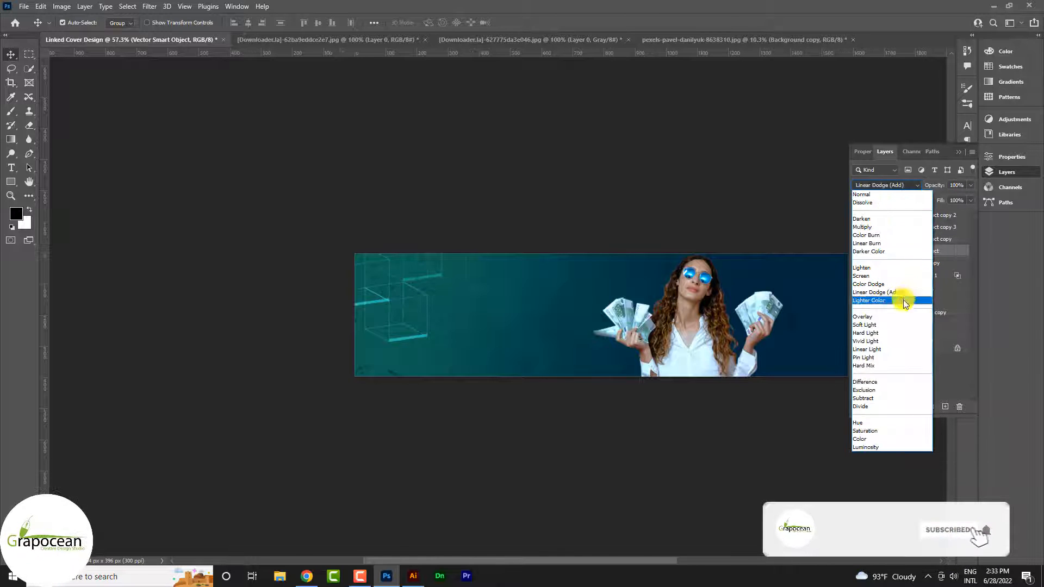
left_click(909, 294)
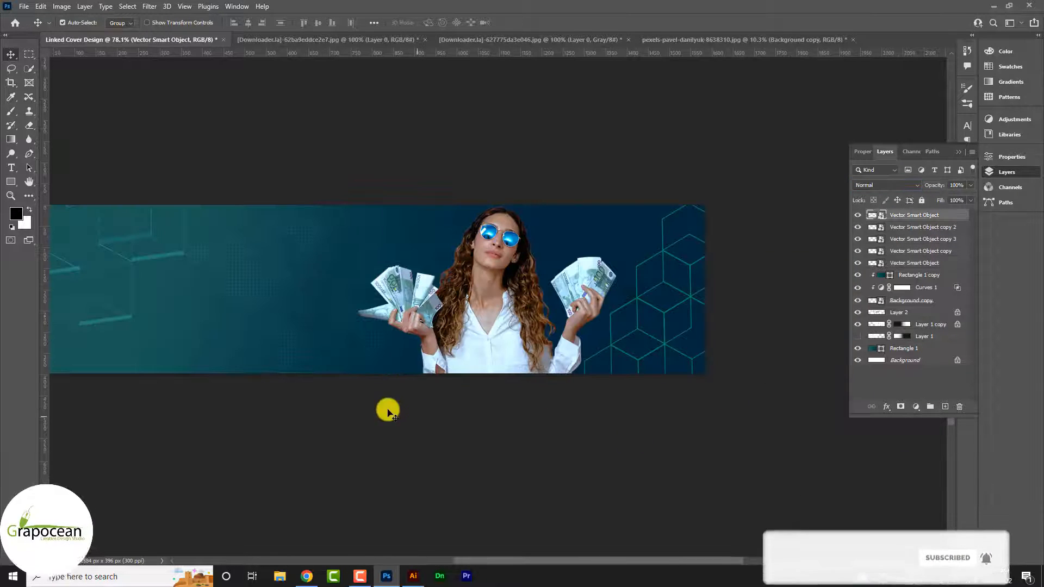
left_click(11, 182)
left_click(472, 492)
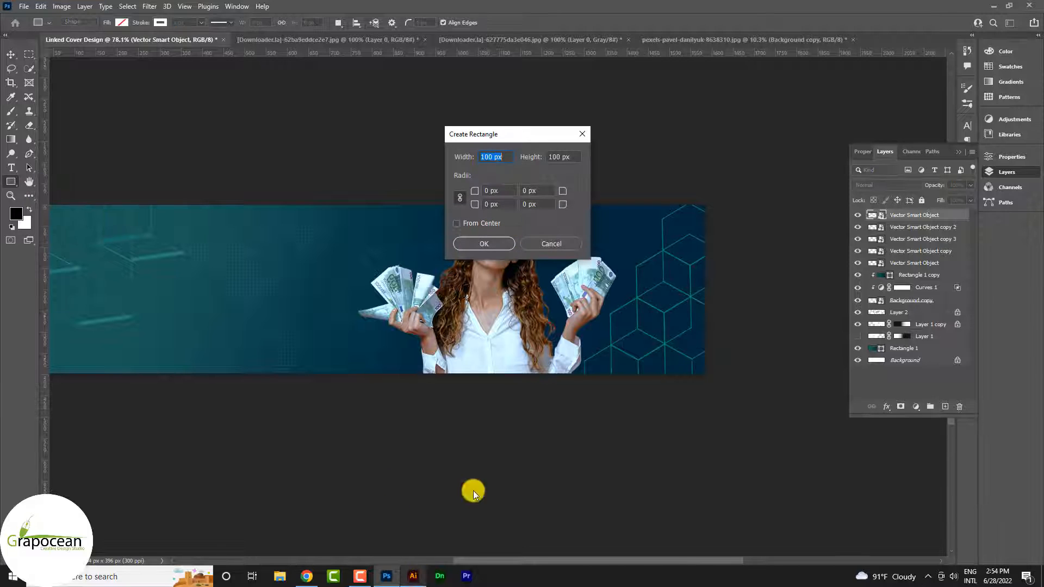
left_click(568, 241)
Switch to Illustrator and draw a circle about 409 px wide beside the artboard, with a teal stroke and no fill.
left_click(414, 575)
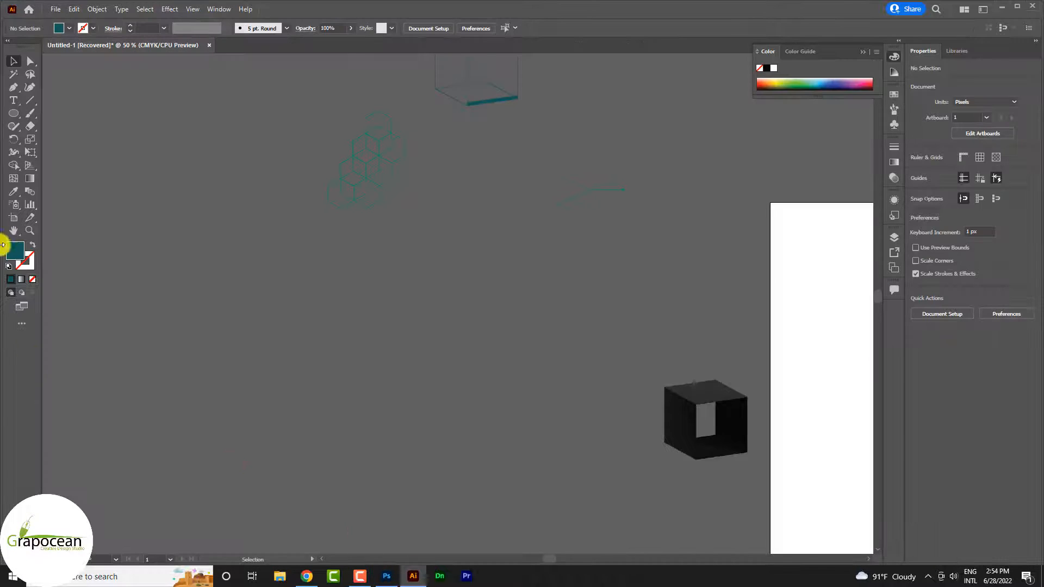
left_click(12, 115)
left_click(55, 139)
mouse_move(436, 298)
left_mouse_down()
mouse_move(563, 443)
mouse_move(578, 433)
left_mouse_up()
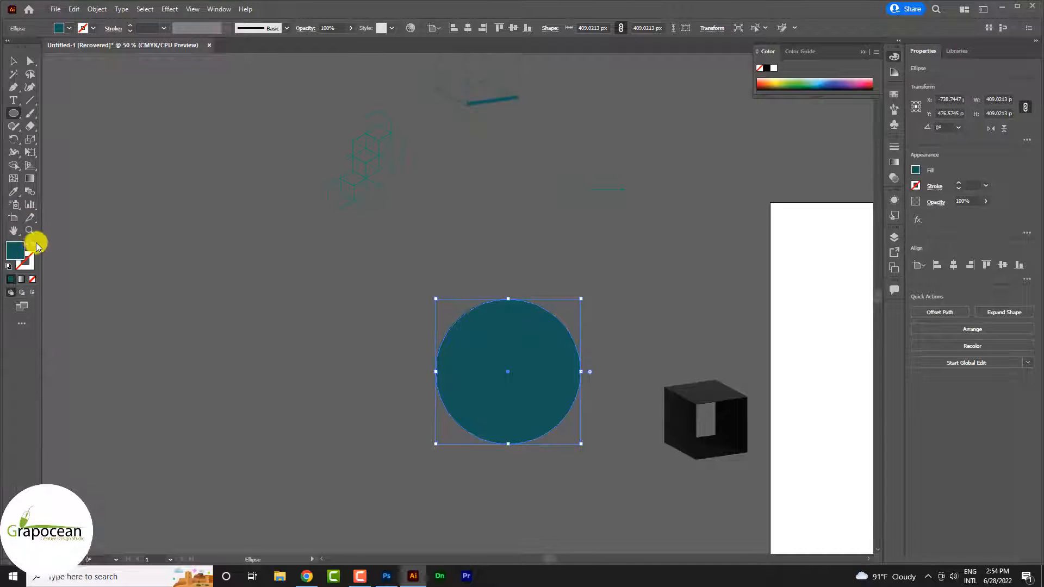
left_click(32, 244)
left_click(12, 60)
left_click(543, 303)
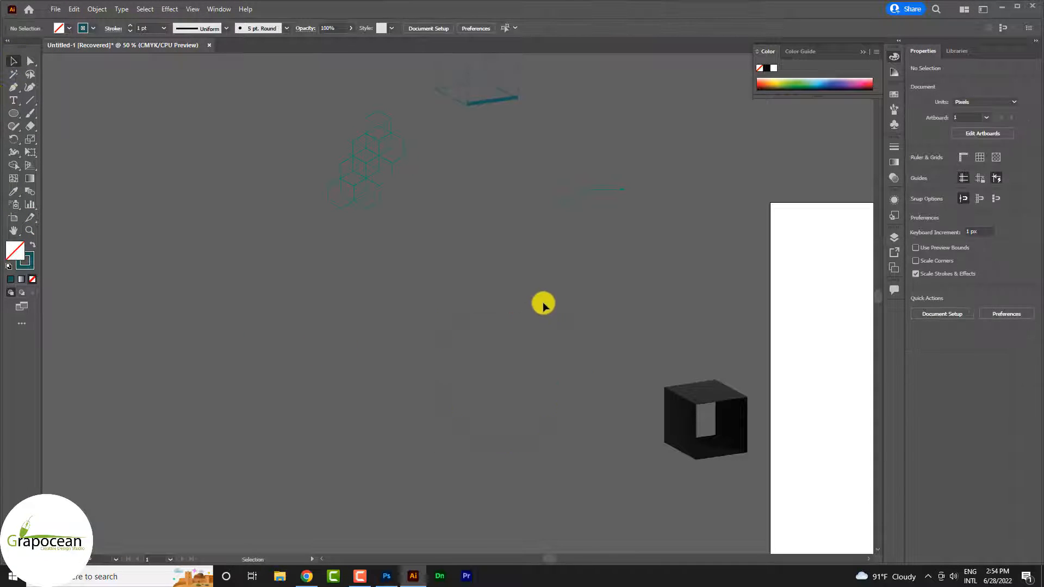
Add a concentric copy of the circle scaled down to about 36 px at its centre.
left_click(538, 307)
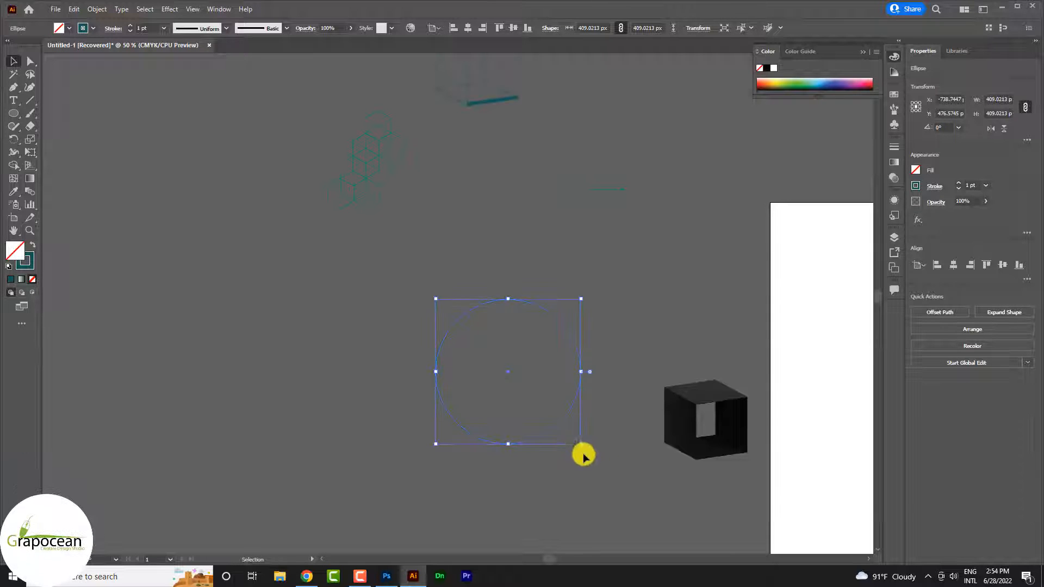
left_click_drag(582, 446, 512, 429)
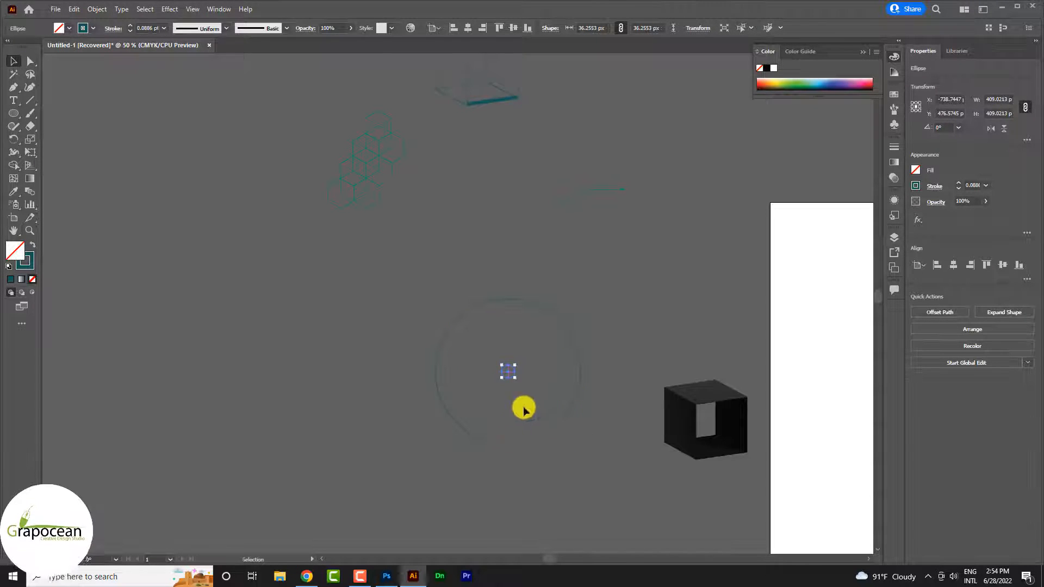
scroll(535, 383, "up", 7)
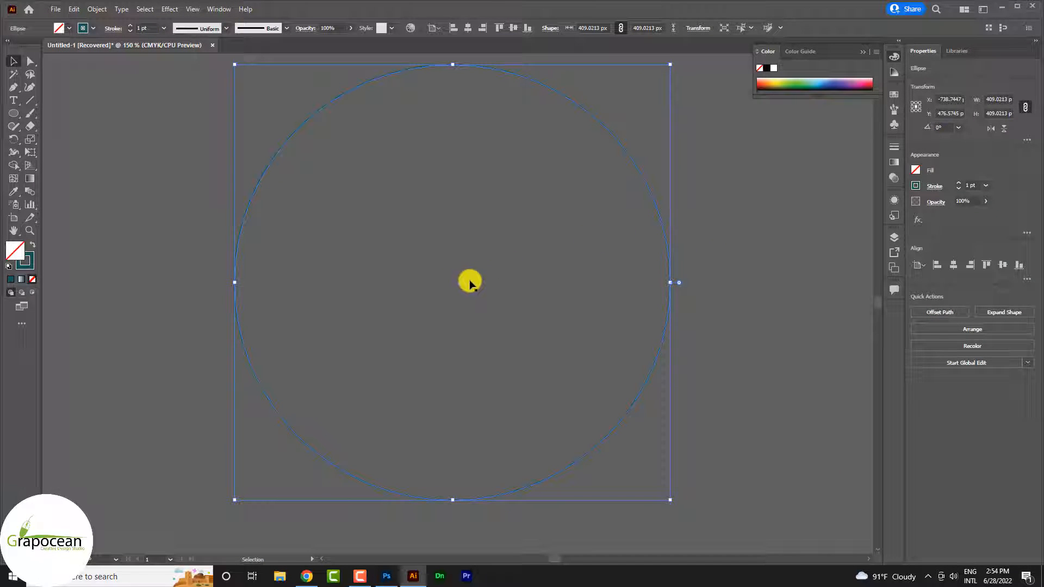
left_click(469, 282)
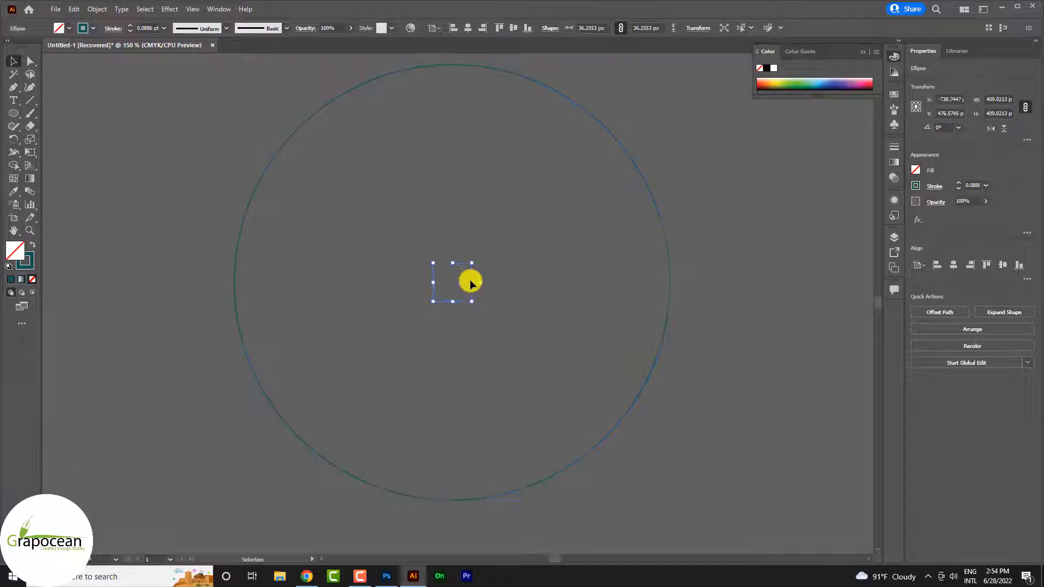
left_click(734, 223)
Select both circles and blend the small inner circle with the large outer one.
key("ctrl+a")
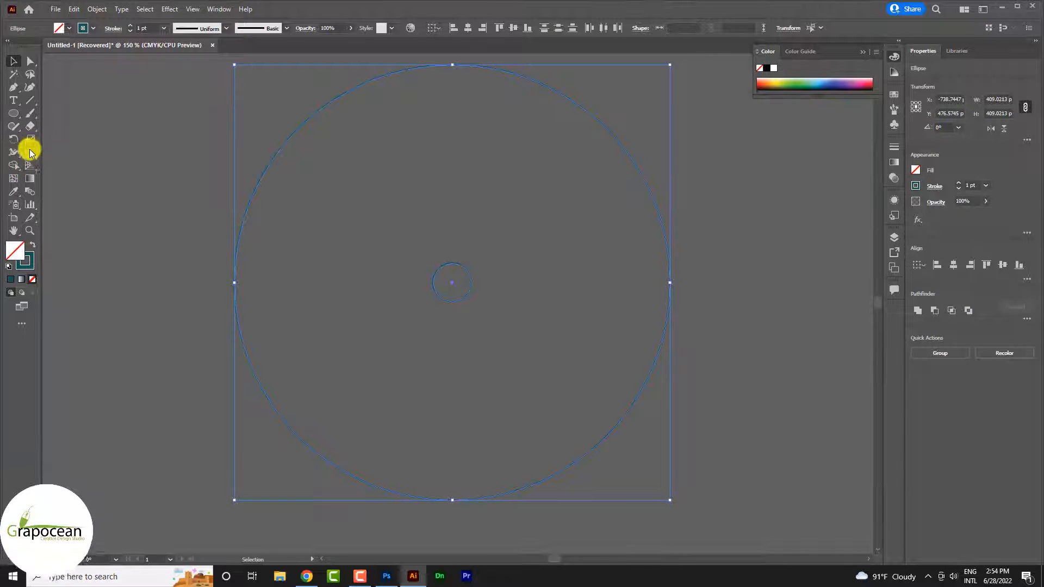
left_click(30, 192)
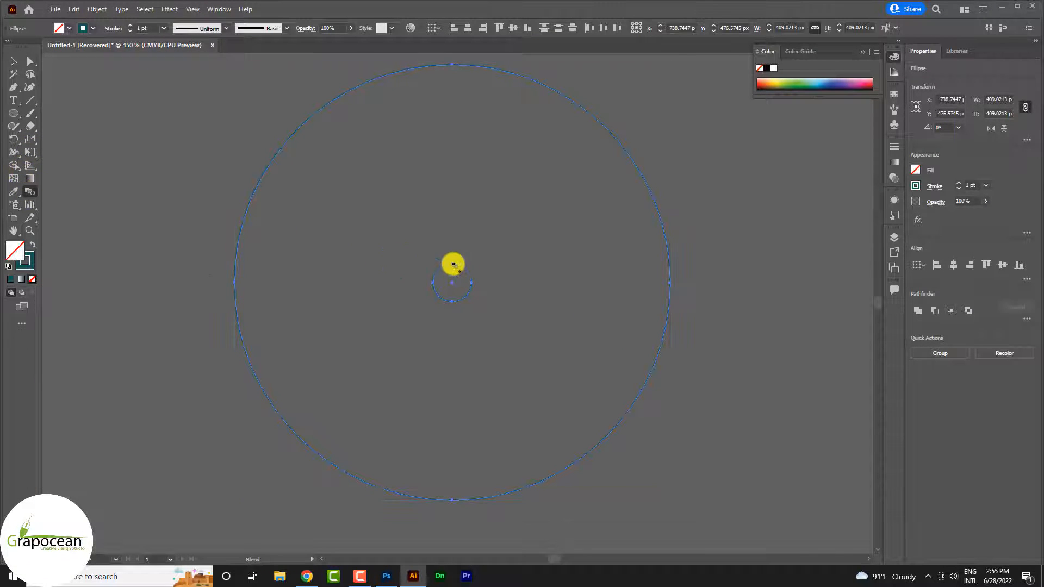
left_click(453, 264)
left_click(450, 64)
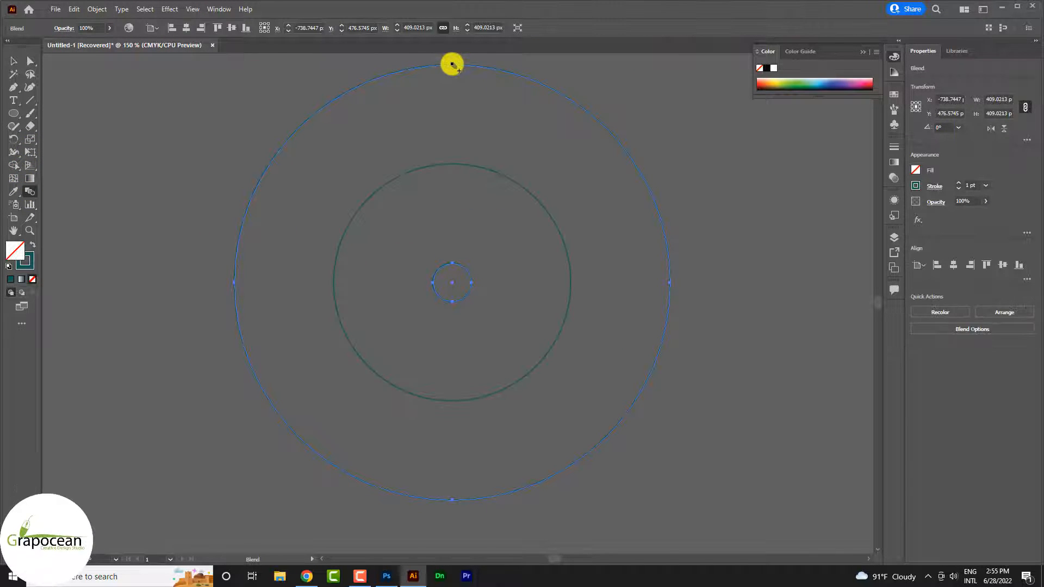
Set the circle blend's spacing to Specified Steps with a value of 10.
double_click(32, 189)
left_click(514, 261)
left_click(515, 272)
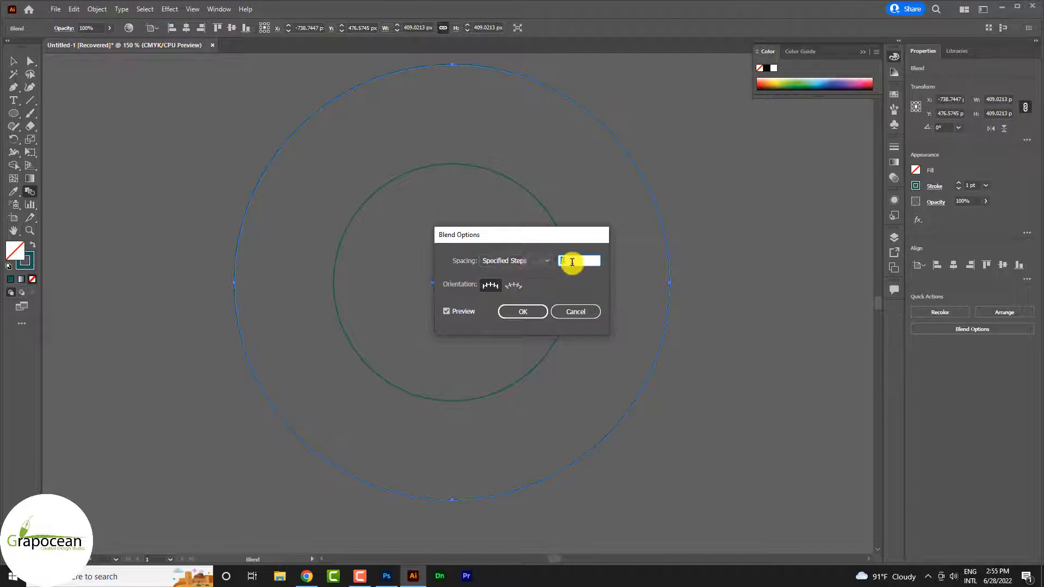
key("Up")
key("Up")
key("Up")
key("Up")
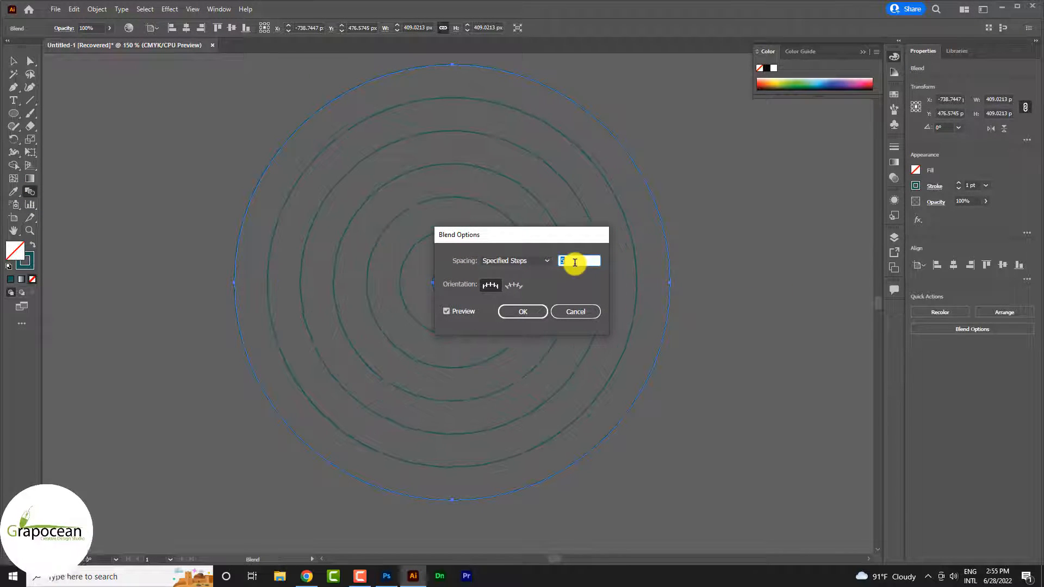
key("Up")
key("Up")
key("Up")
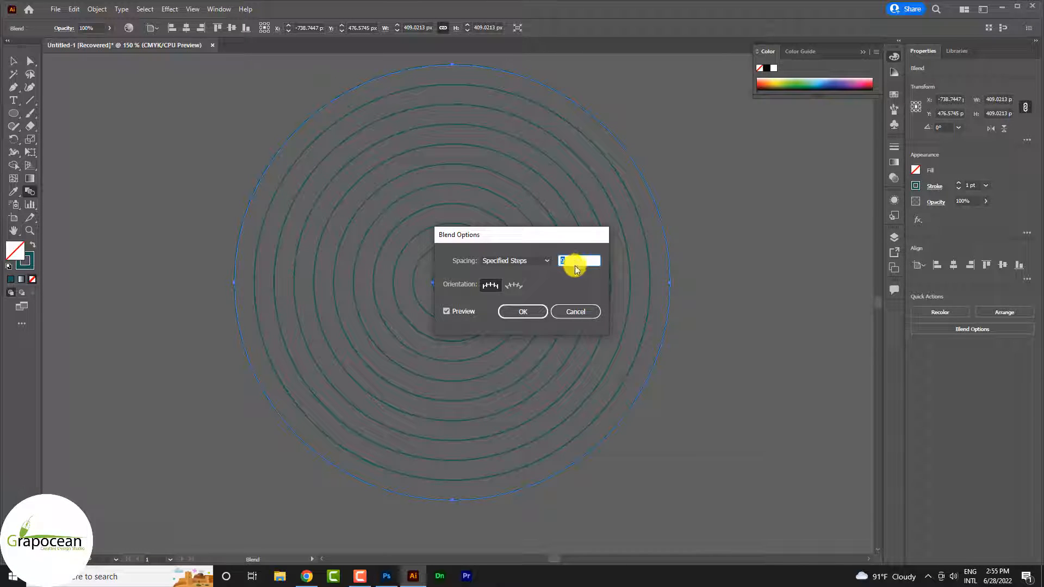
key("Up")
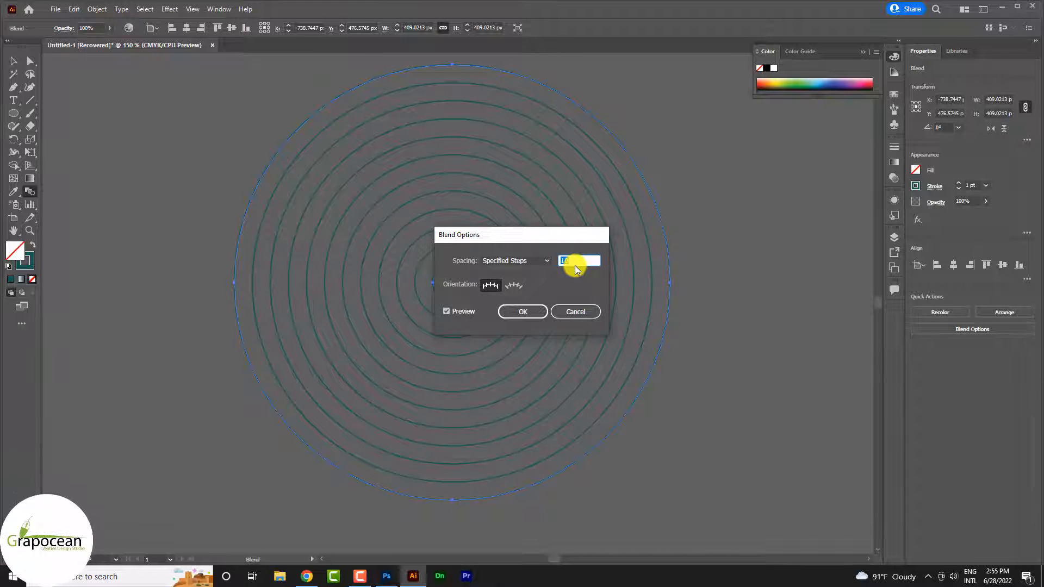
left_click(522, 311)
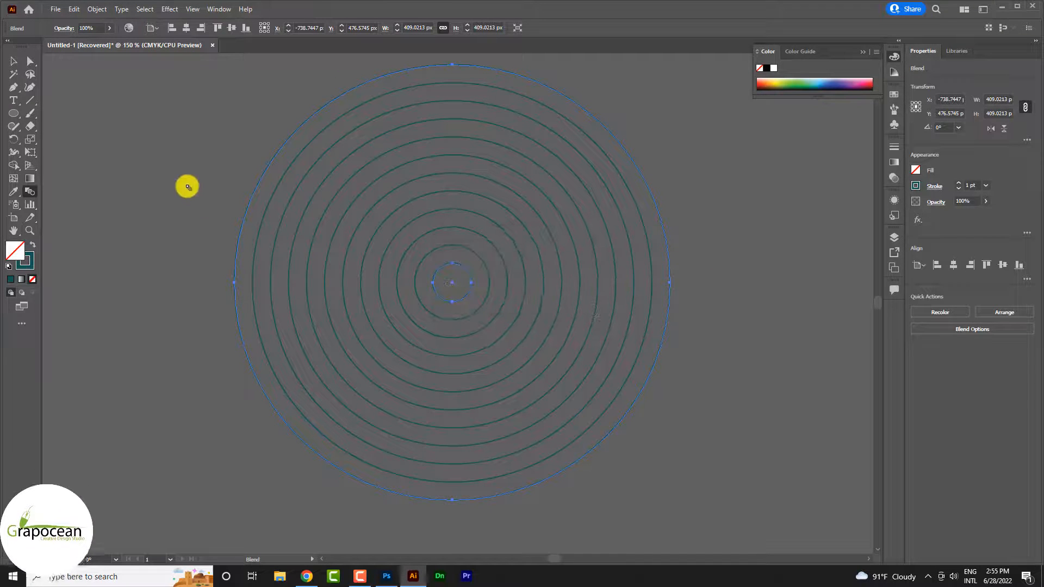
Expand the blended circles with Object, Fill and Stroke included, and deselect the result.
left_click(13, 61)
left_click_drag(124, 188, 774, 429)
left_click(96, 10)
left_click(130, 136)
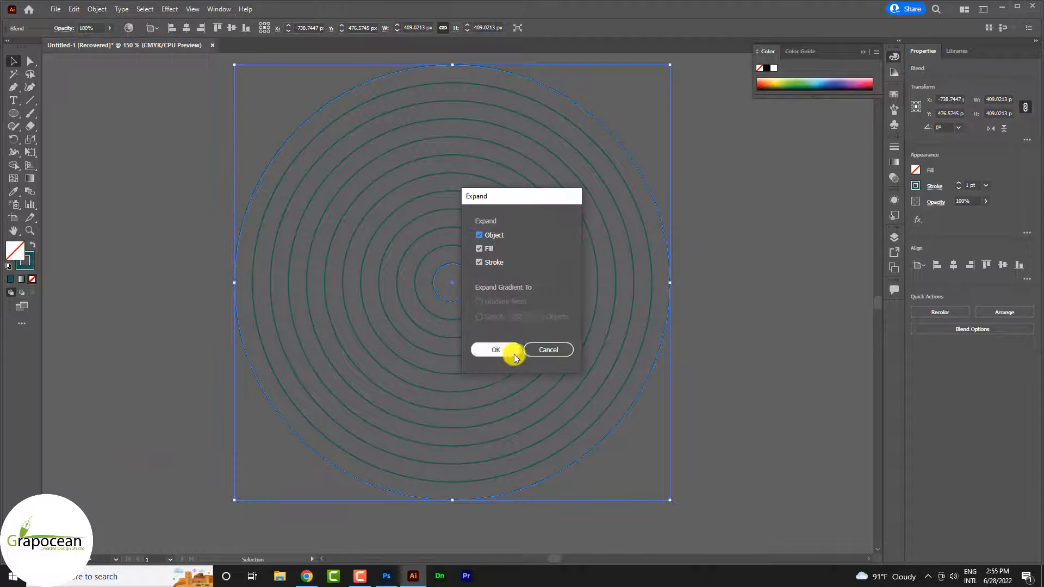
left_click(511, 350)
left_click(707, 386)
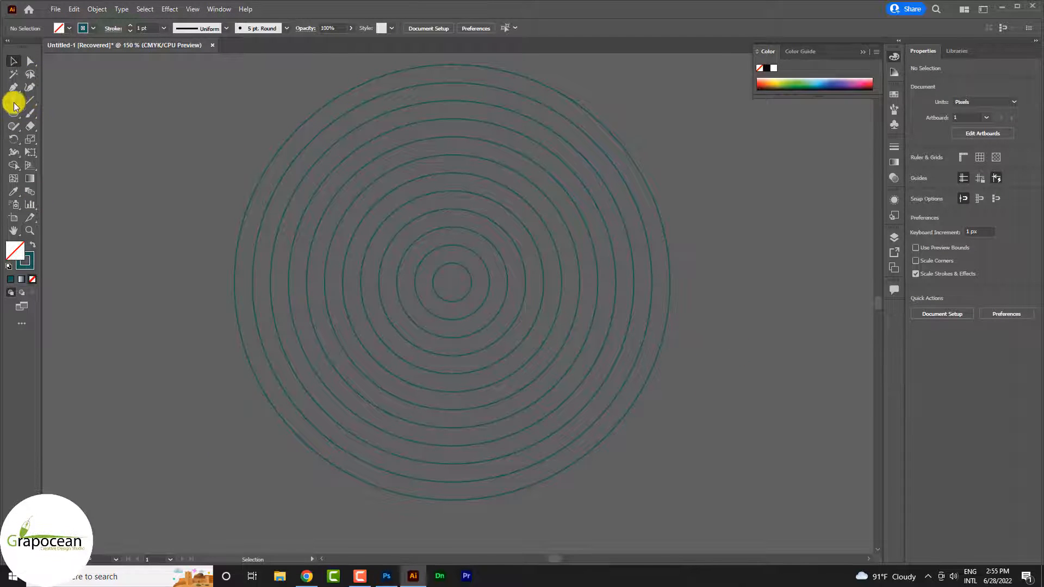
Draw a rectangle about 583 by 217 px over the lower half of the concentric circles, its upper edge through their centre.
left_click_drag(14, 113, 58, 109)
left_click_drag(765, 514, 145, 283)
left_click(13, 62)
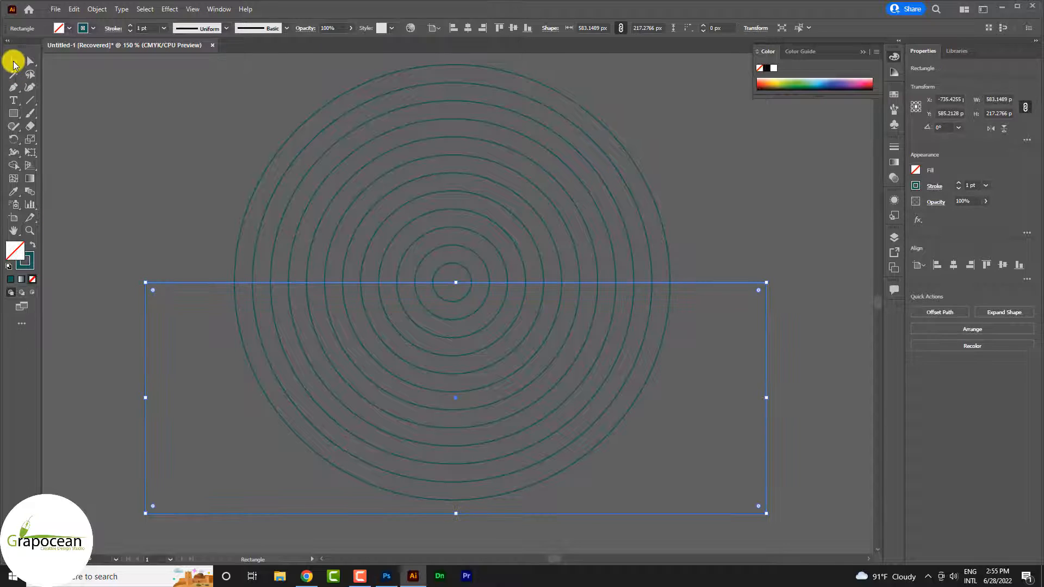
left_click(489, 268)
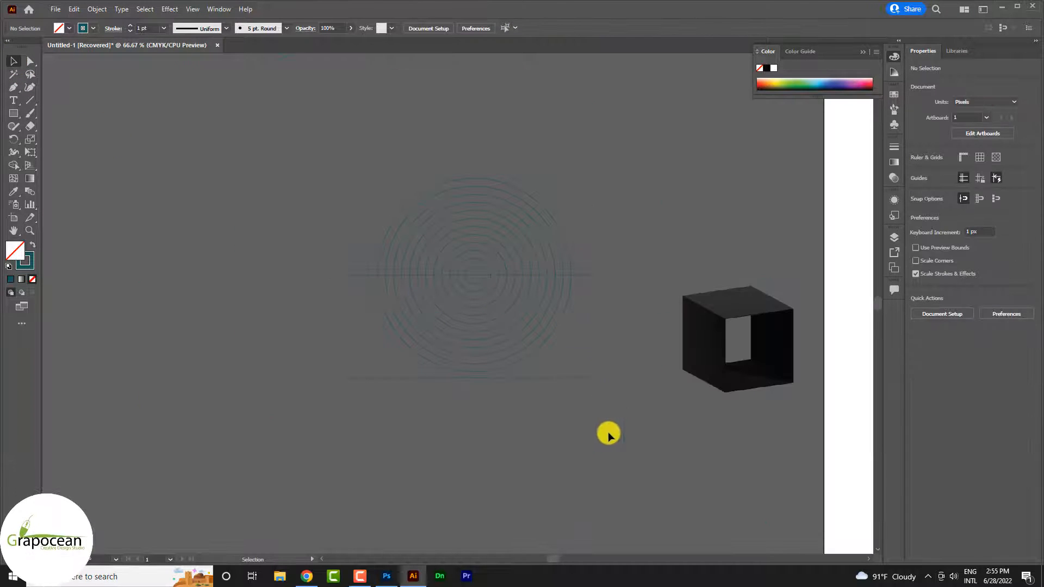
Remove the stroke from the rectangle over the circles' lower half and fill it with blue.
left_click(613, 375)
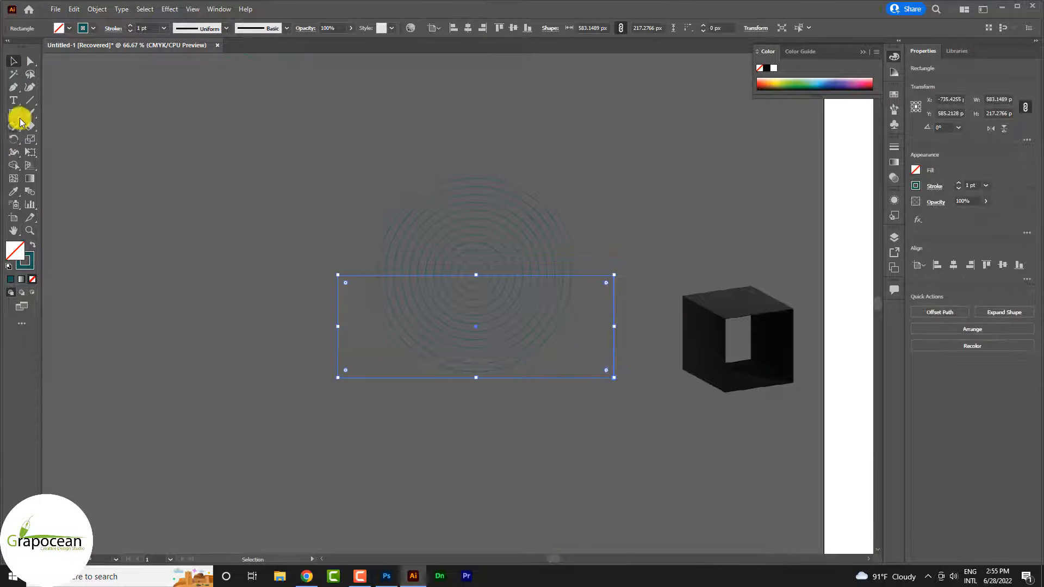
left_click(93, 29)
left_click(9, 47)
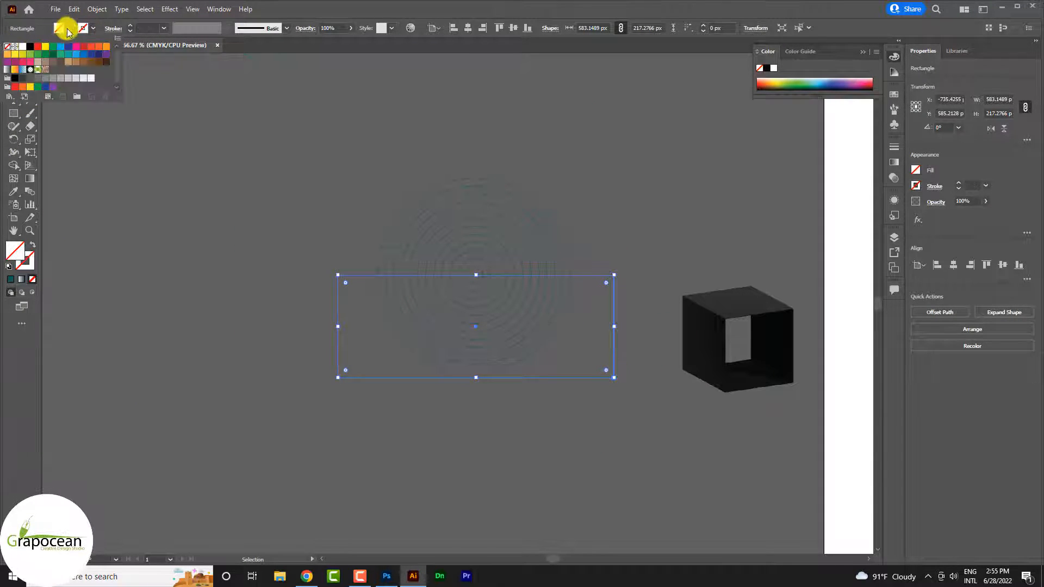
left_click(68, 29)
left_click(58, 47)
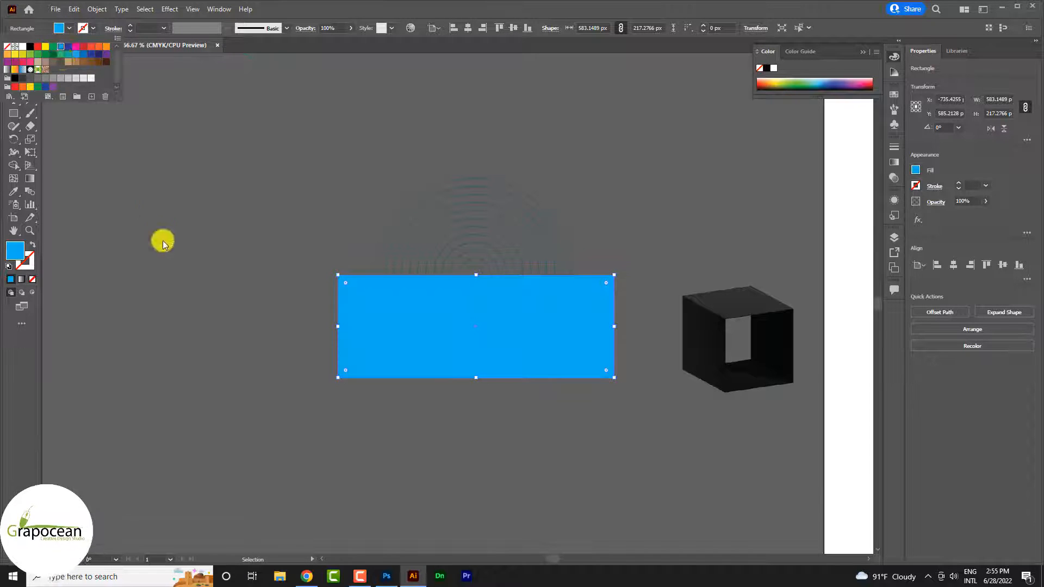
left_click(162, 241)
Select the rectangle and circles together and remove everything below the centre line with the Shape Builder, keeping only the upper half-circles.
left_click_drag(436, 483, 366, 163)
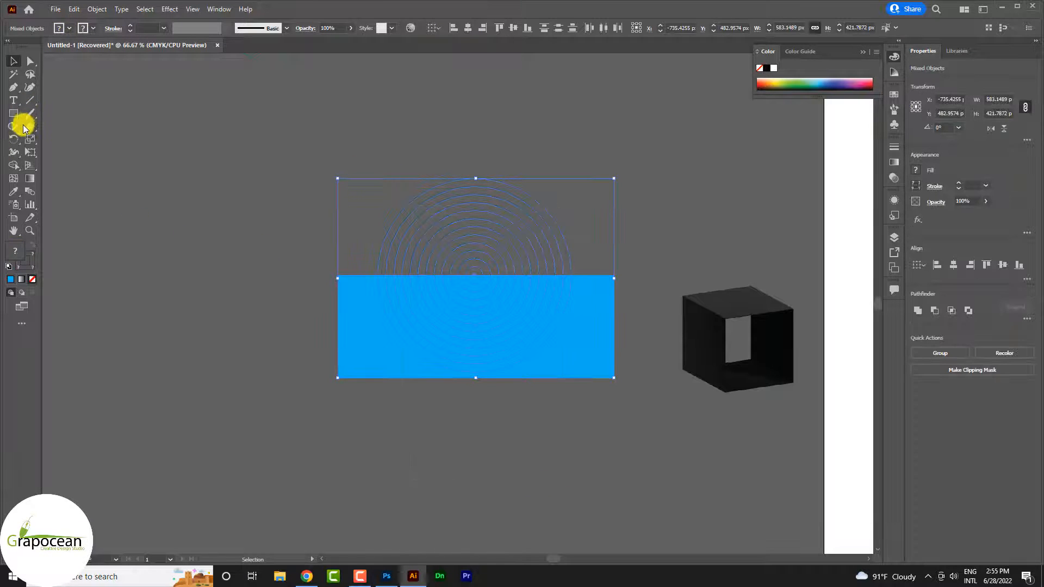
left_click(15, 166)
mouse_move(520, 395)
left_mouse_down()
mouse_move(512, 303)
mouse_move(483, 292)
left_mouse_up()
left_click(14, 59)
left_click(217, 229)
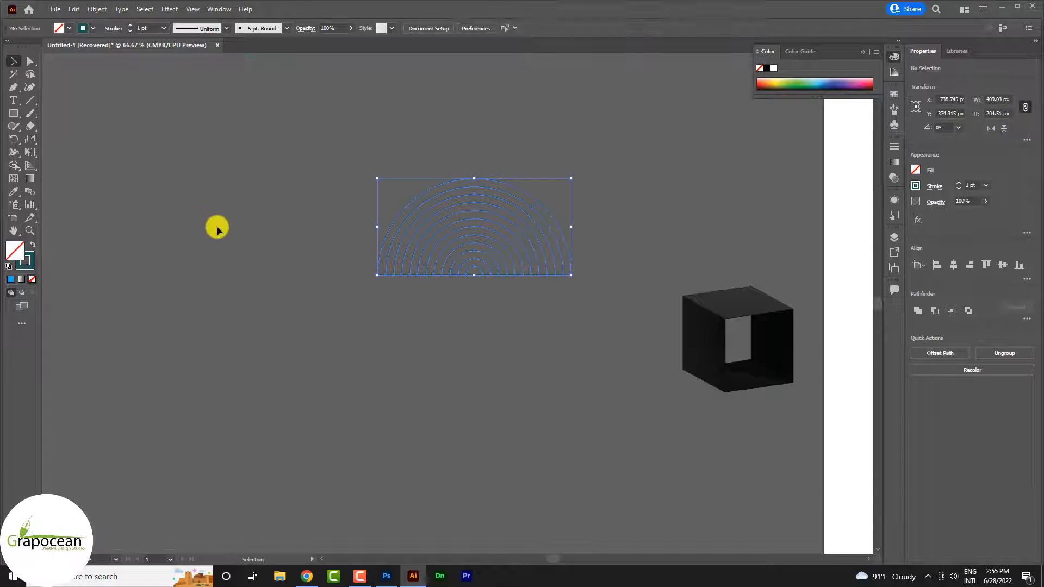
Place the half-circle lines in the Photoshop cover, flipped at about 18% beside the woman's head, and move their layer directly above Rectangle 1.
scroll(504, 292, "up", 1)
left_click_drag(337, 90, 458, 278)
left_click_drag(537, 372, 425, 234)
left_click_drag(500, 266, 373, 179)
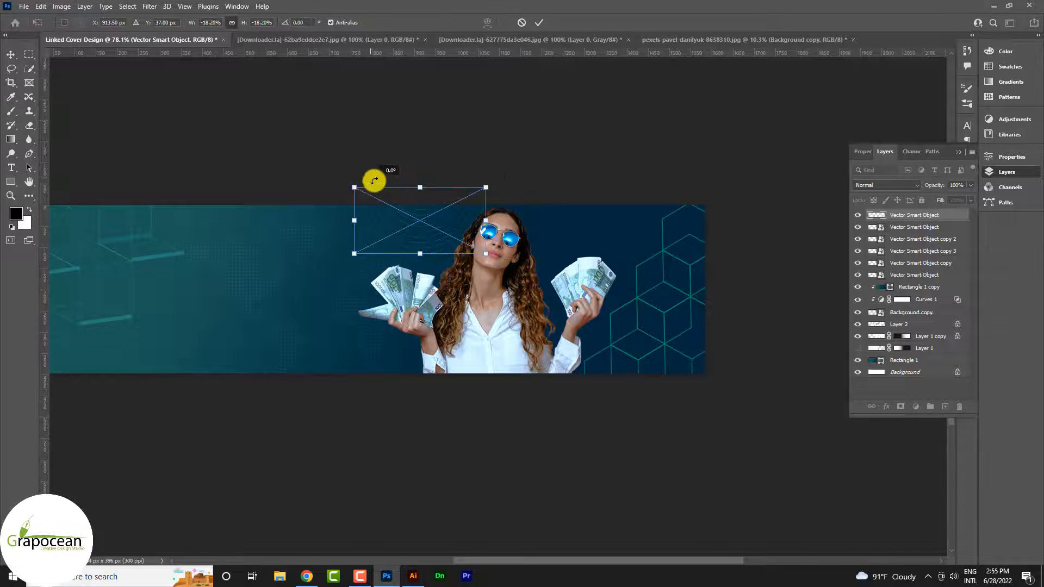
left_click(538, 22)
scroll(523, 288, "up", 1)
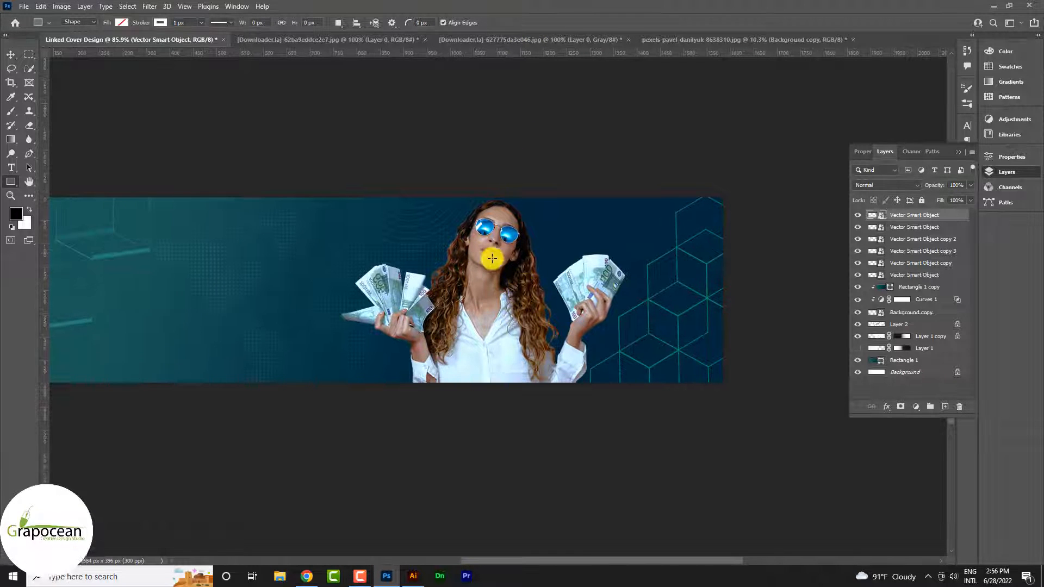
left_click_drag(909, 215, 899, 348)
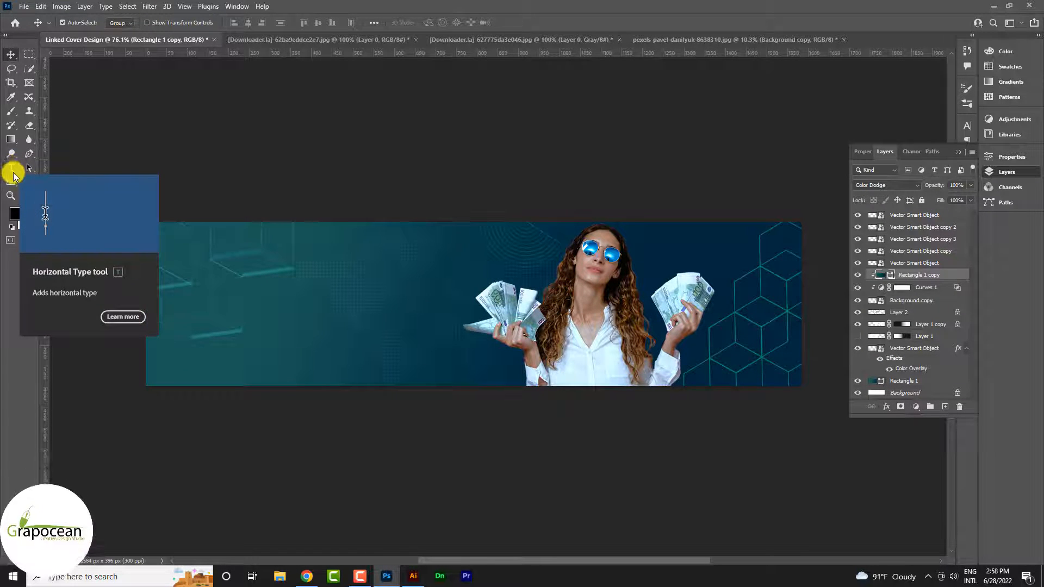
Add the headline text ONLINE MONEY on two lines between the cubes and the woman.
left_click(13, 173)
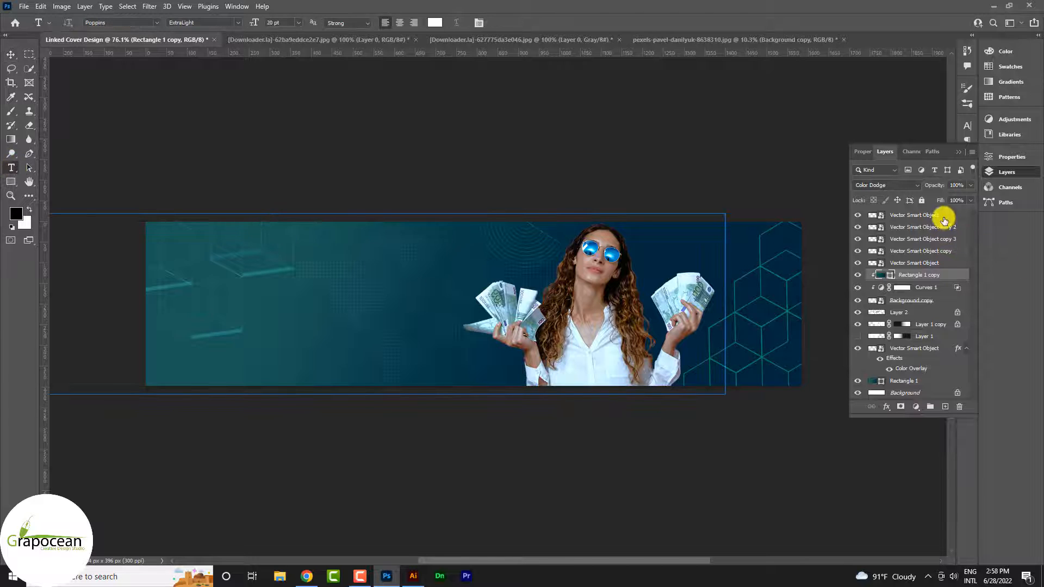
left_click(344, 292)
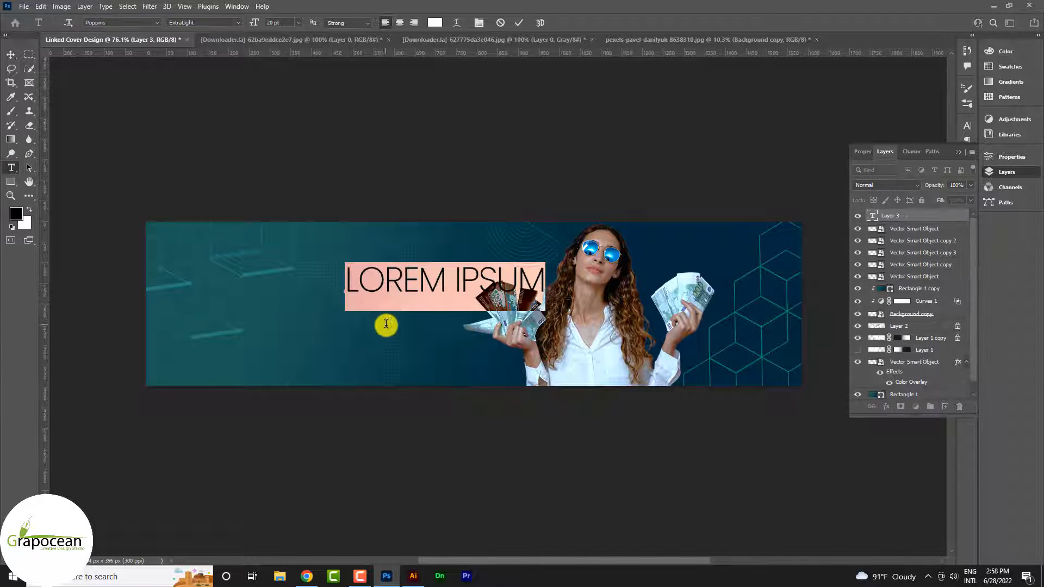
key("BackSpace")
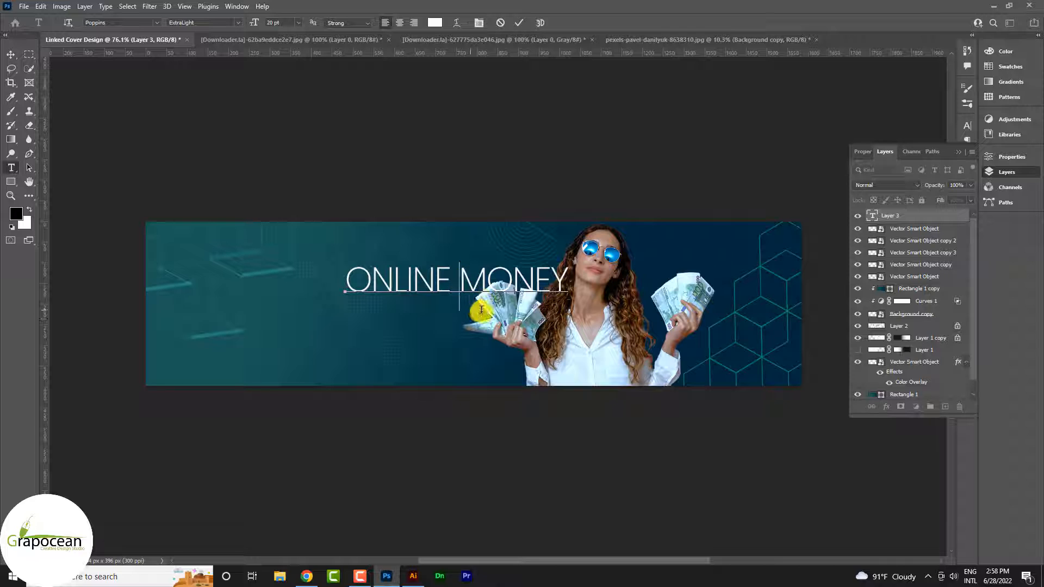
key("Return")
Set the whole headline to Poppins Black with a tracking of -5.
key("ctrl+a")
left_click(237, 22)
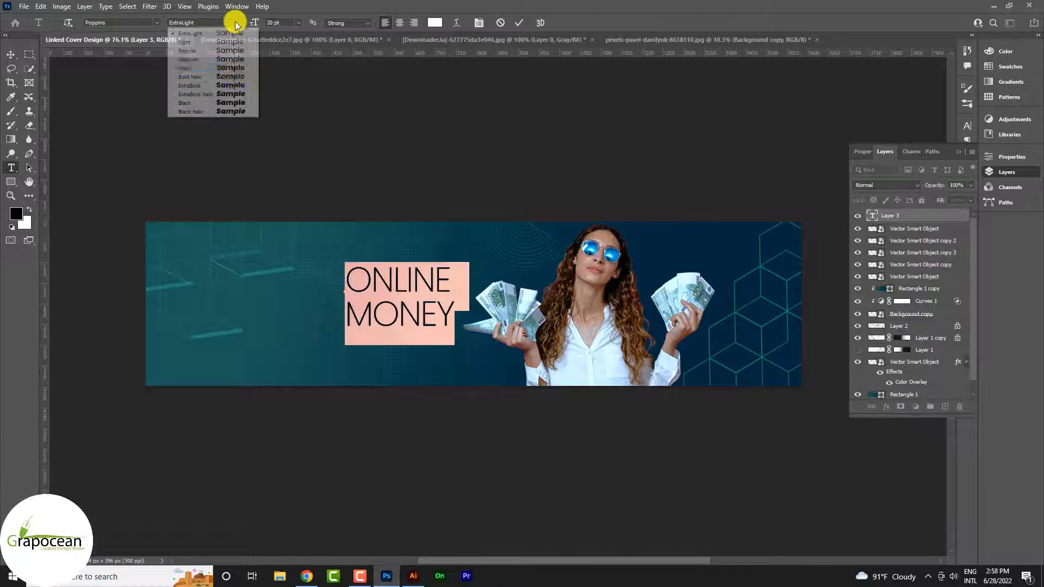
left_click(231, 102)
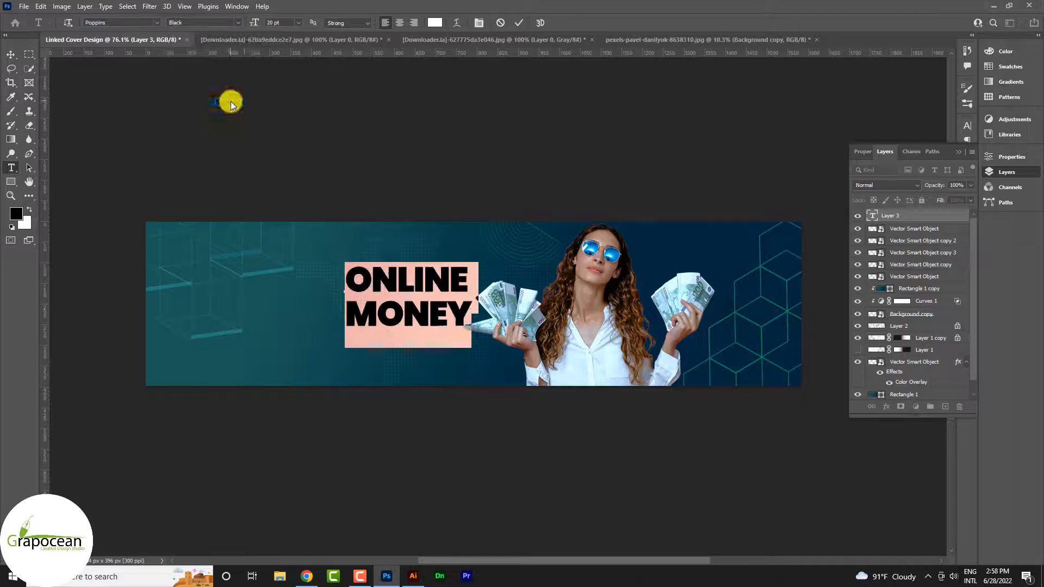
left_click(970, 129)
left_click(948, 165)
left_click(932, 216)
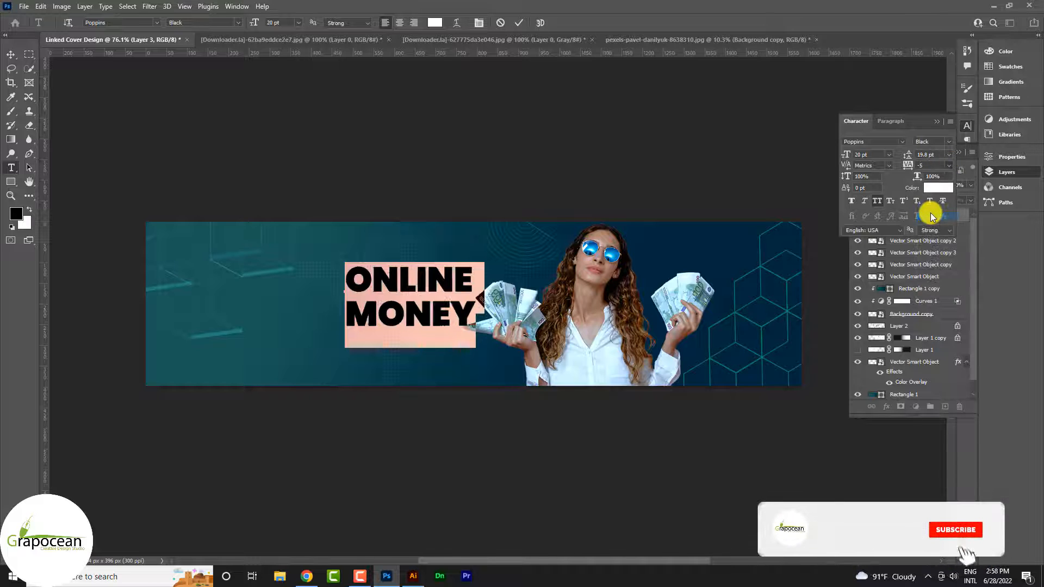
Set the headline's text colour to bright green #00c888.
left_click(435, 22)
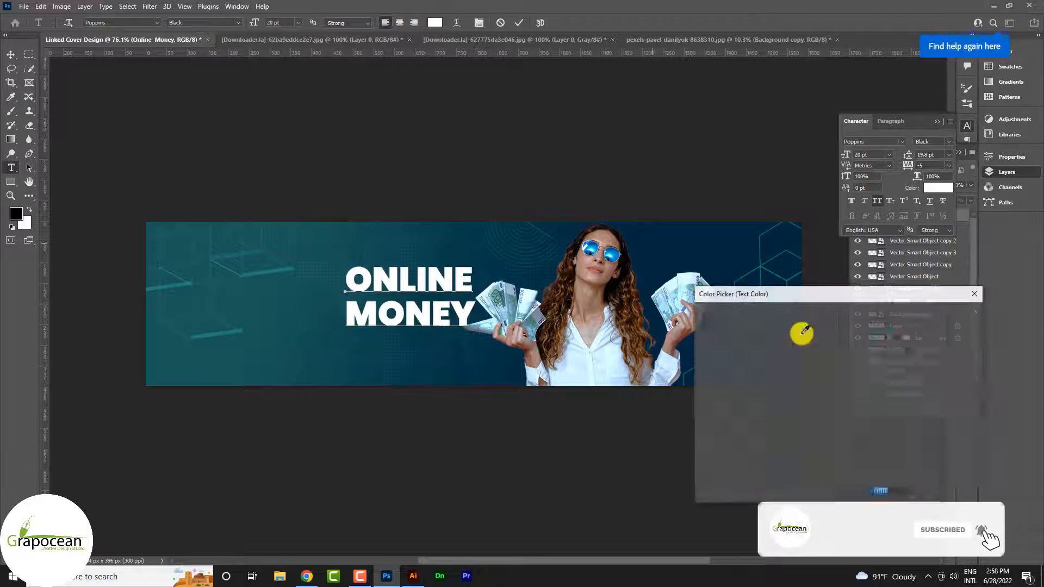
left_click(786, 251)
left_click(945, 315)
left_click(12, 53)
left_click(433, 24)
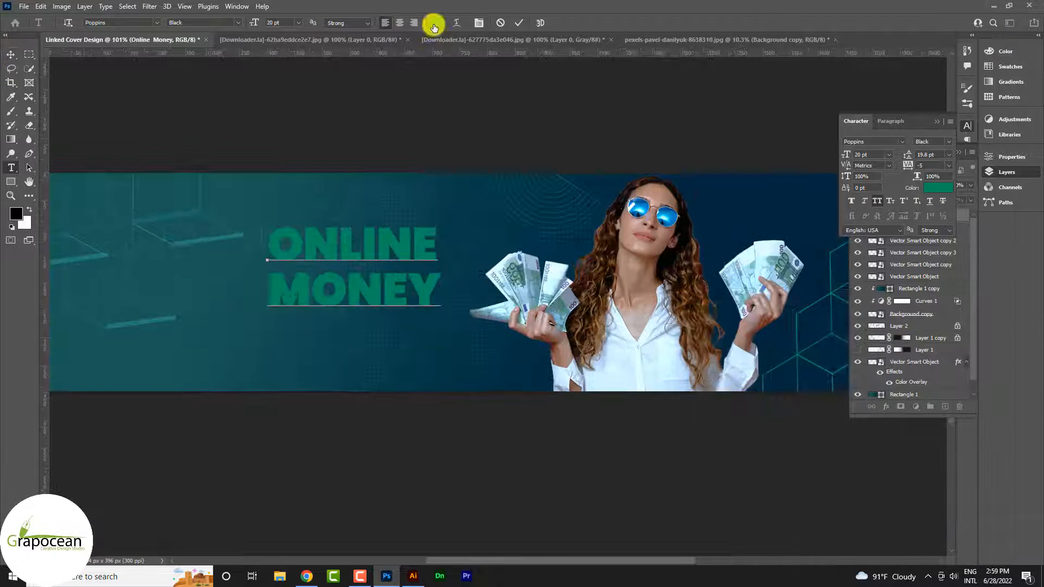
left_click_drag(834, 382, 857, 347)
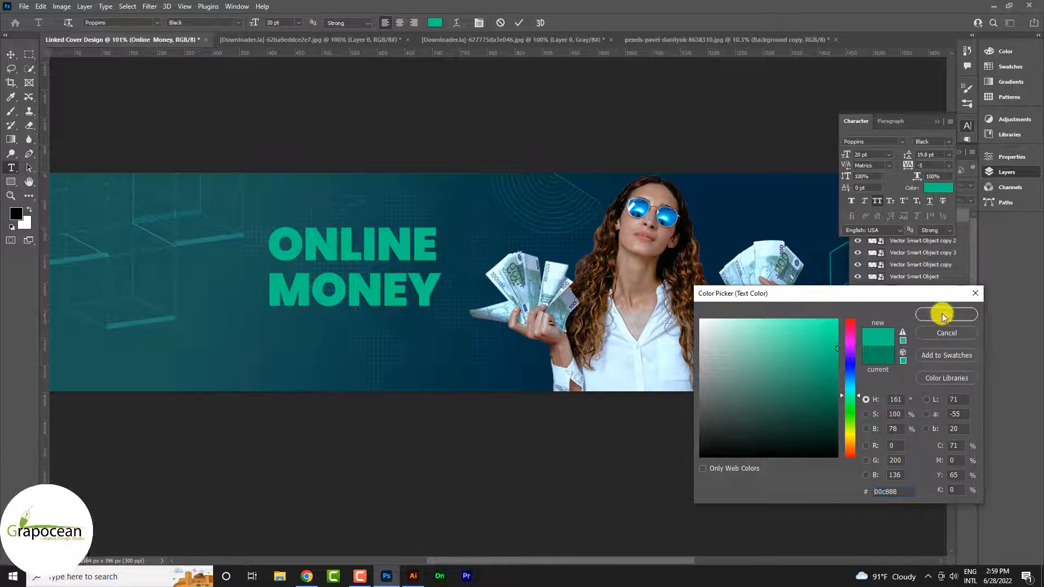
left_click(943, 317)
left_click(11, 55)
Start a new text layer above the ONLINE MONEY headline and clear its placeholder text.
scroll(518, 376, "down", 5)
scroll(441, 326, "up", 5)
key("t")
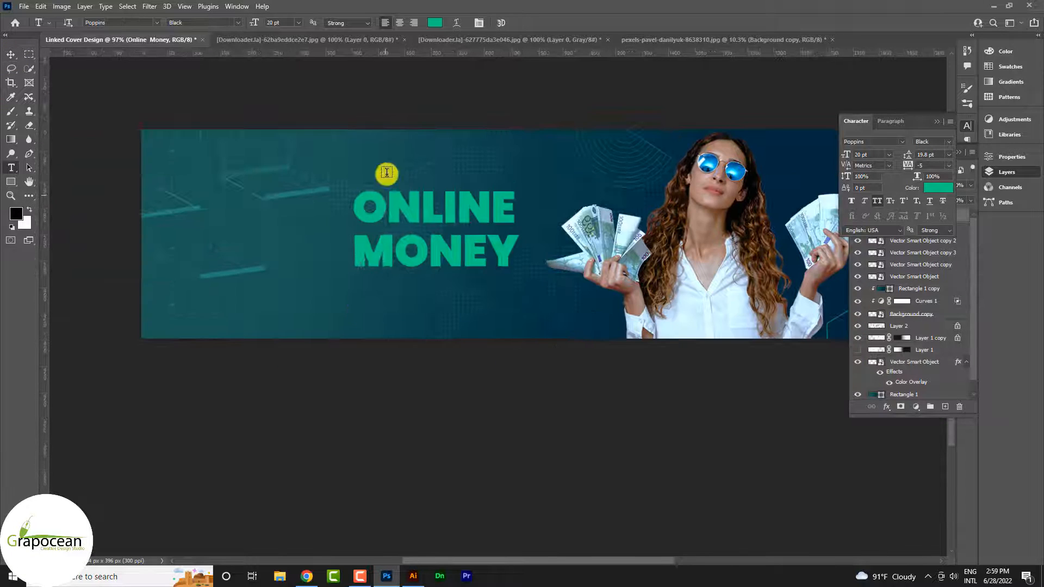
left_click(386, 173)
key("BackSpace")
type("MA")
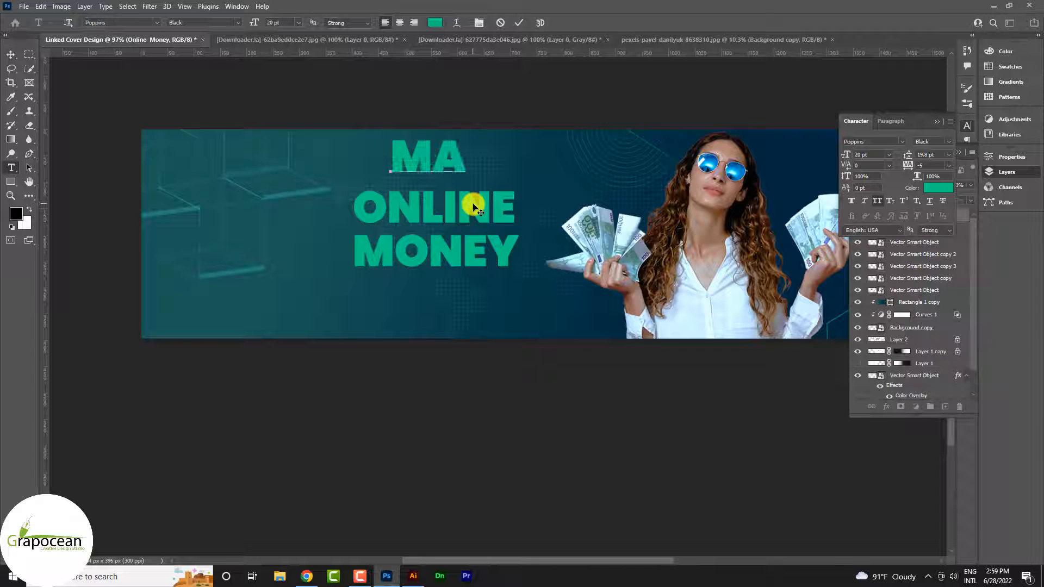
type("KE")
key("ctrl+a")
key("BackSpace")
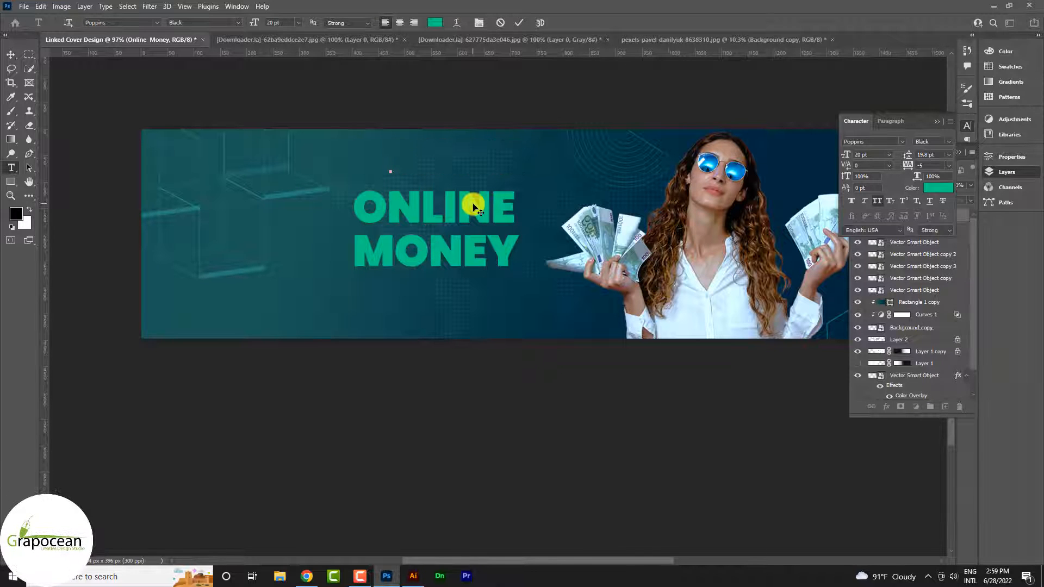
Enter CREATIVE WAY TO EARN as the text of the new line above the headline.
type("CREATIVE W")
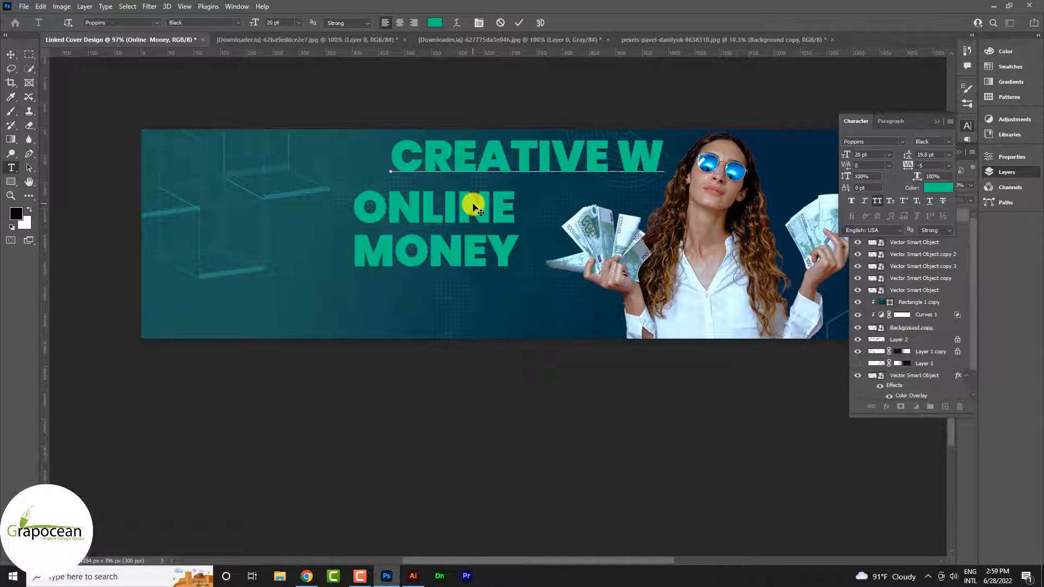
type("AY TO M")
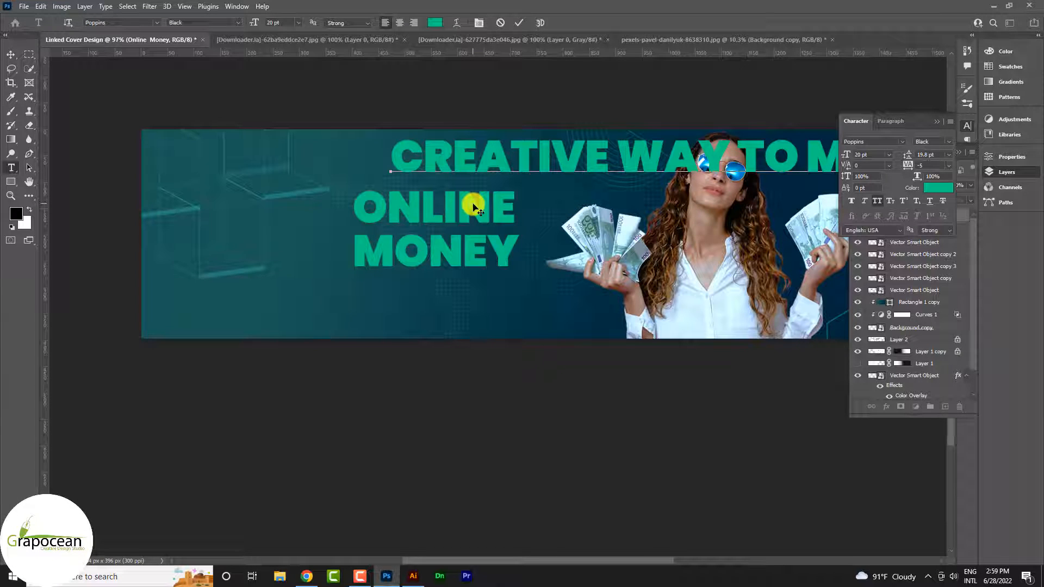
scroll(459, 202, "down", 3)
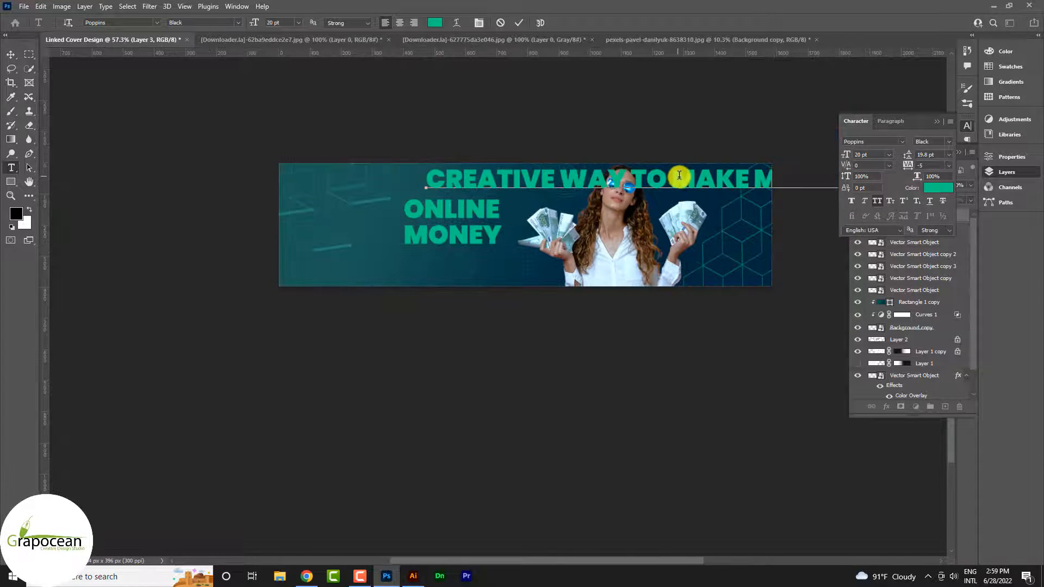
left_click_drag(679, 175, 1039, 196)
key("BackSpace")
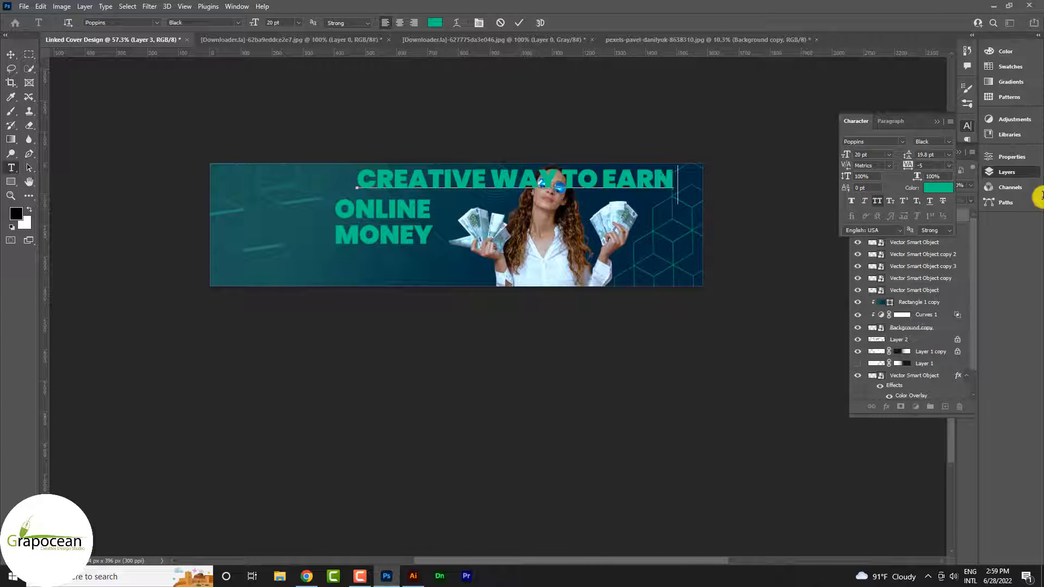
Set the whole tagline to Poppins Light and turn off All Caps.
left_click_drag(359, 179, 912, 195)
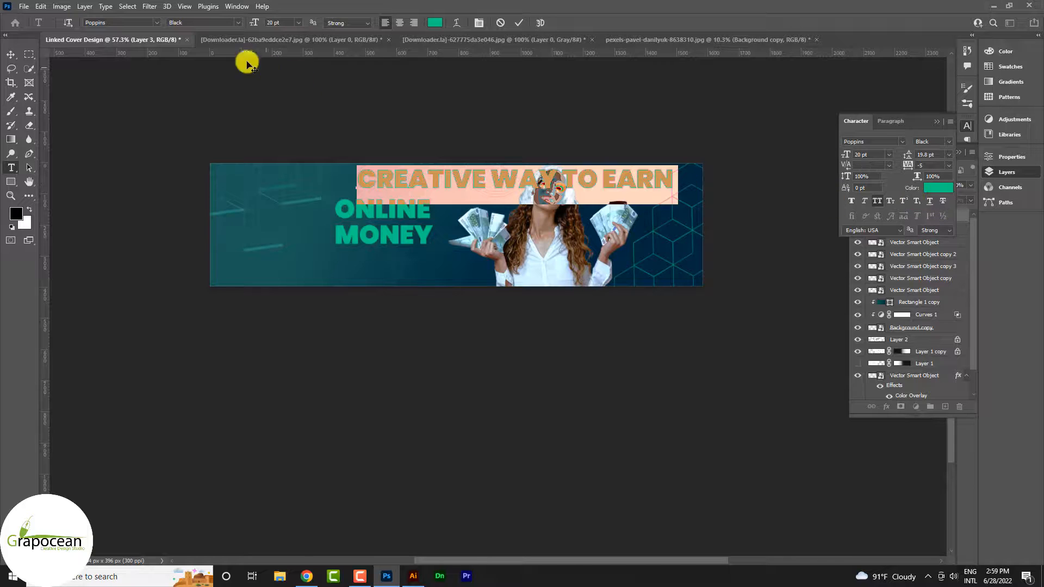
left_click(238, 22)
left_click(217, 41)
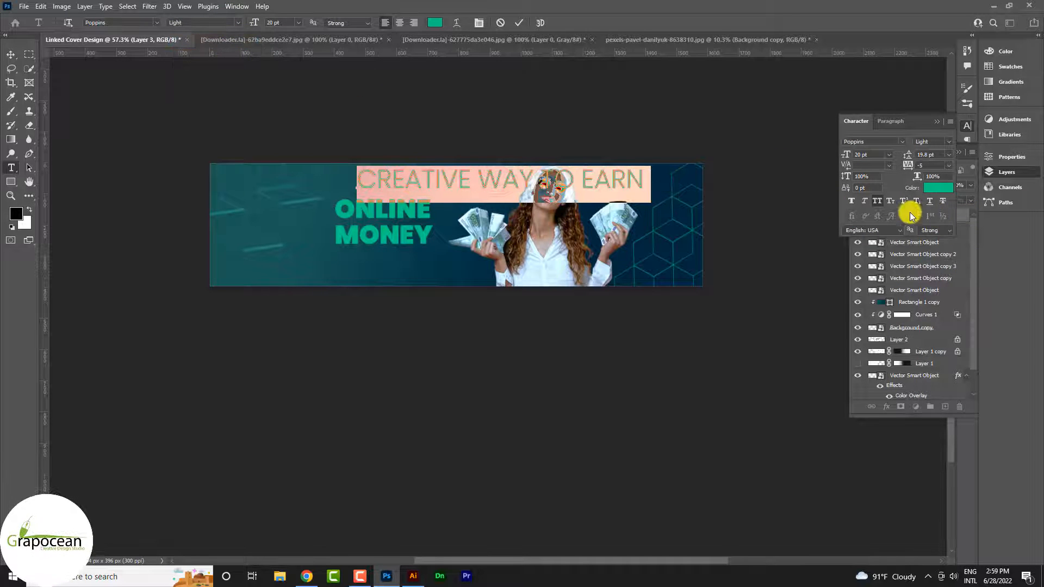
left_click(877, 201)
Colour the tagline white and set its font size to 6 pt.
left_click(434, 22)
left_click_drag(739, 372, 700, 327)
left_click(946, 314)
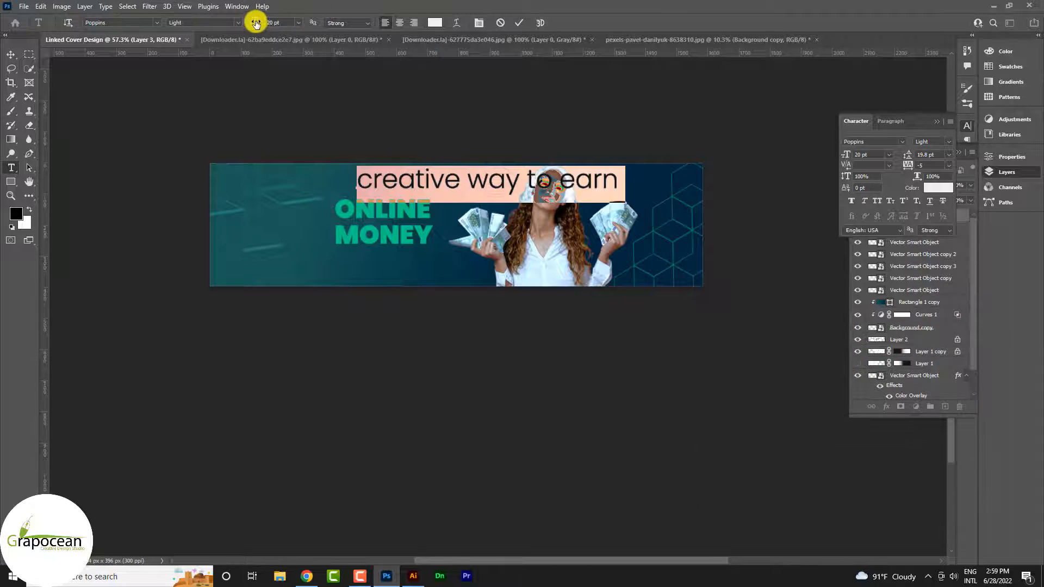
left_click(298, 22)
left_click(288, 37)
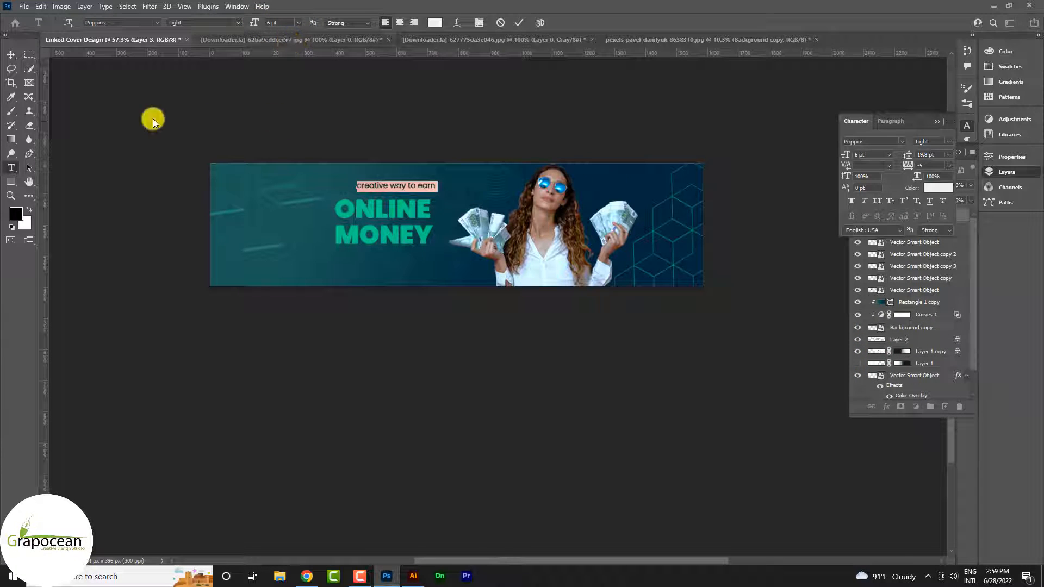
Move the tagline directly above ONLINE so that it lines up with the headline's left edge.
left_click(8, 57)
key("ctrl+1")
left_click_drag(397, 182, 354, 187)
Capitalise the first letter of each tagline word so that it reads Creative Way To Earn.
scroll(209, 206, "up", 2)
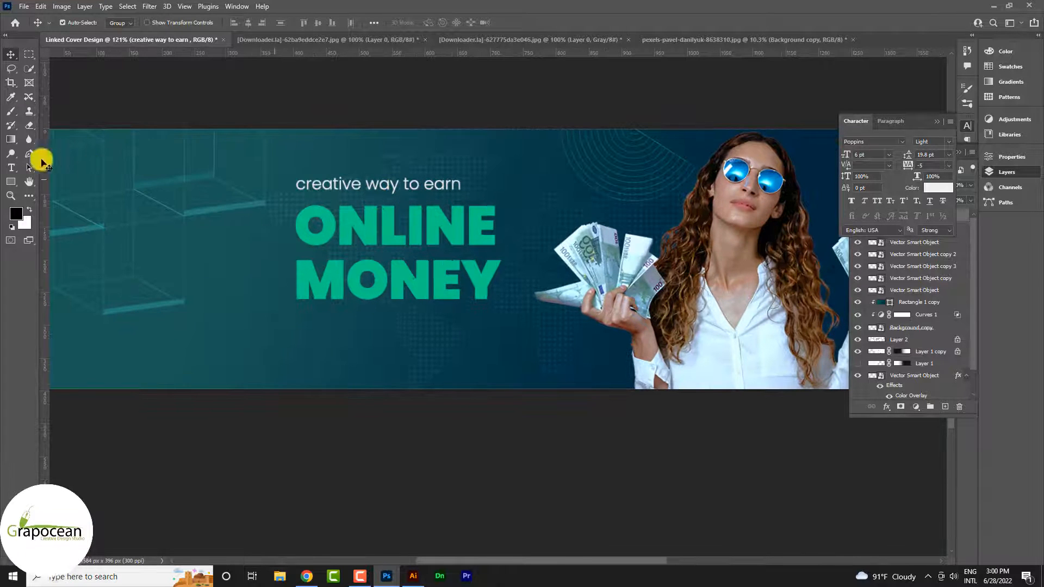
left_click(12, 168)
left_click(305, 182)
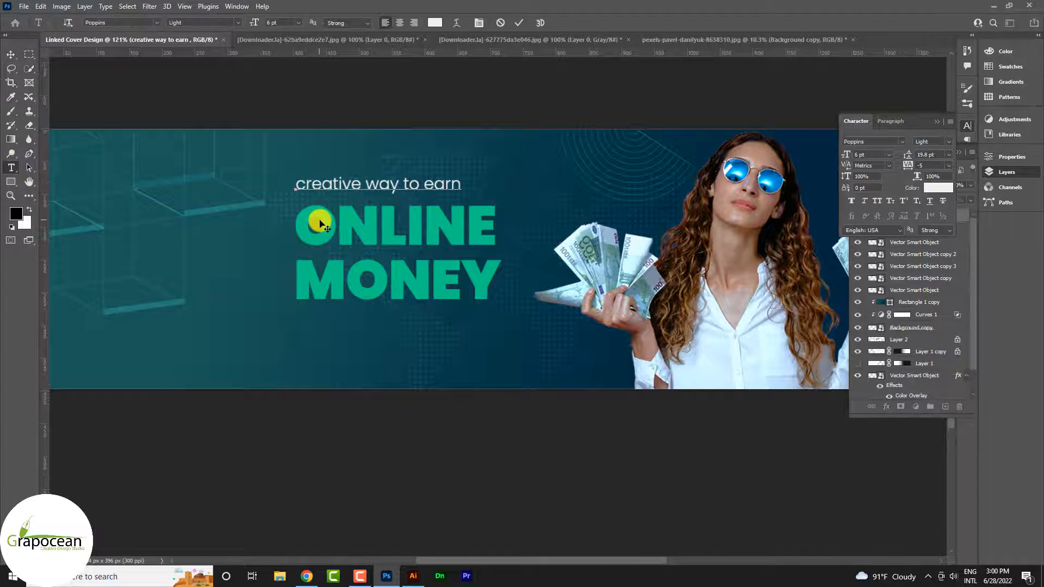
key("BackSpace")
type("C")
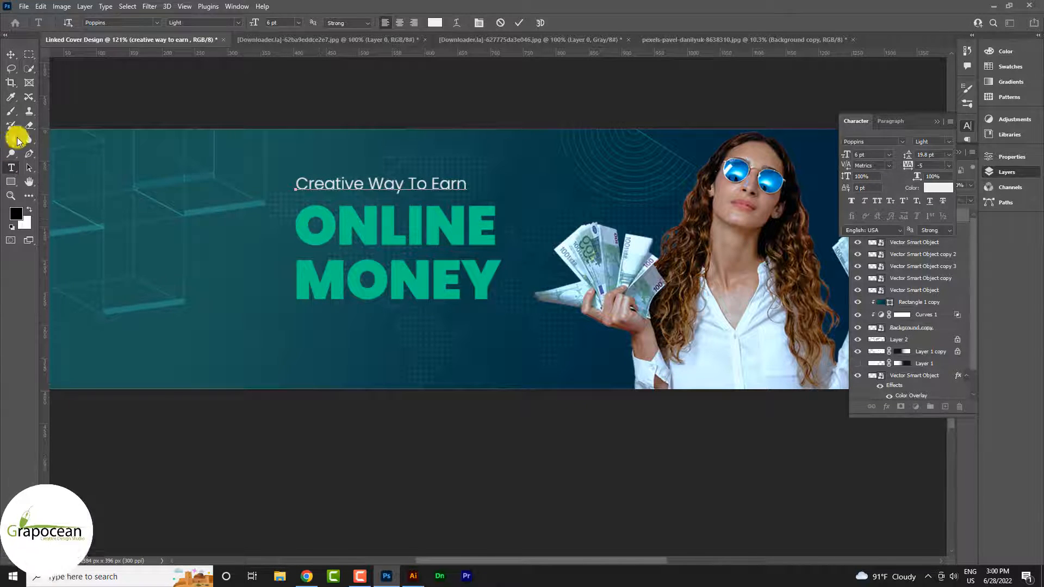
left_click(10, 54)
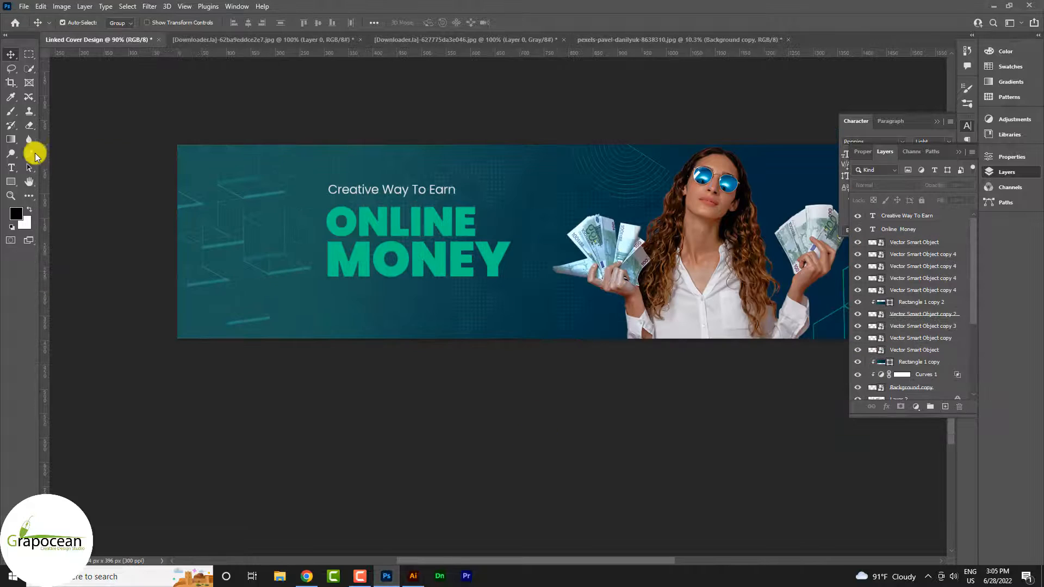
Draw an angled 1 px white line about 374 by 88 px with the Pen tool, running under MONEY and rising toward the banknotes.
left_click(30, 153)
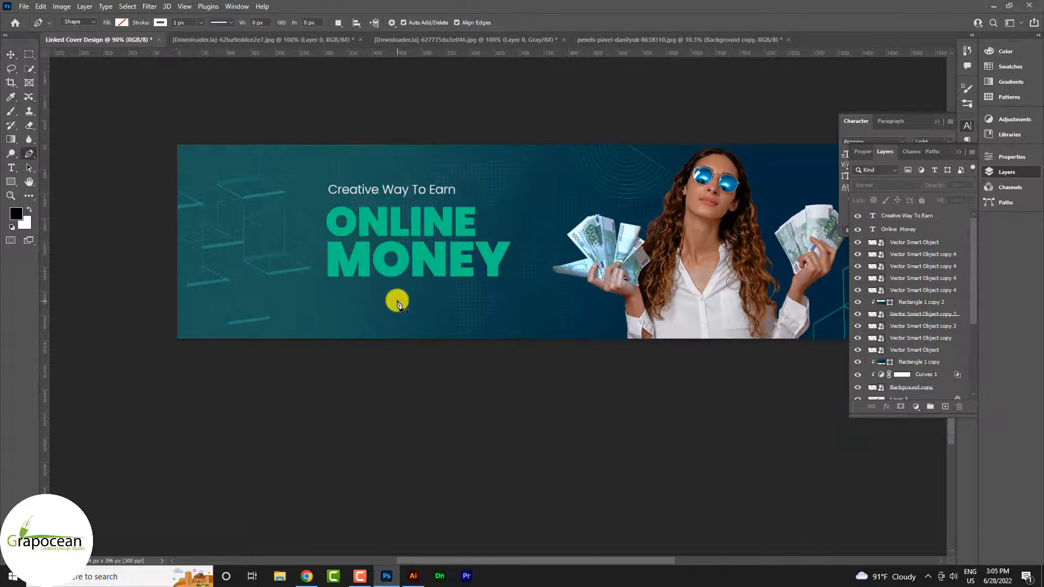
left_click(382, 292)
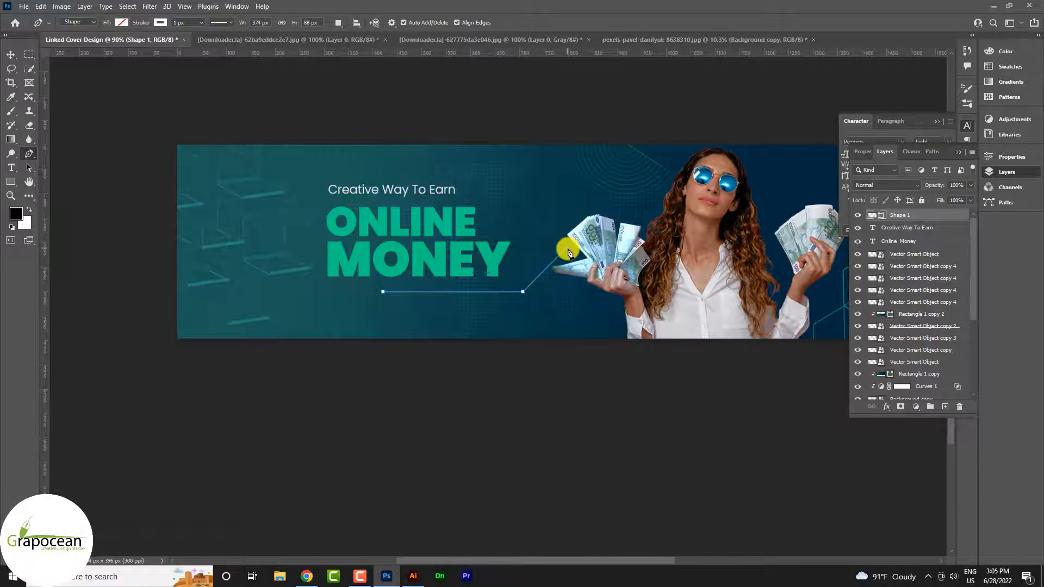
left_click(5, 56)
left_click(70, 194)
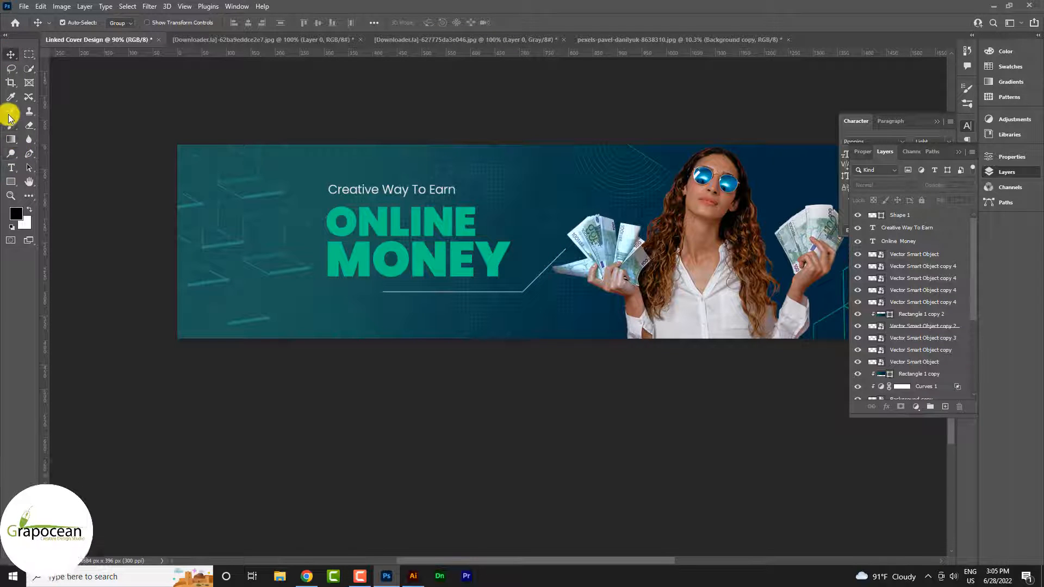
Draw a circle about 8 px across at the white line's upper end, with a white fill and no stroke.
right_click(11, 181)
left_click(47, 198)
scroll(569, 250, "up", 3)
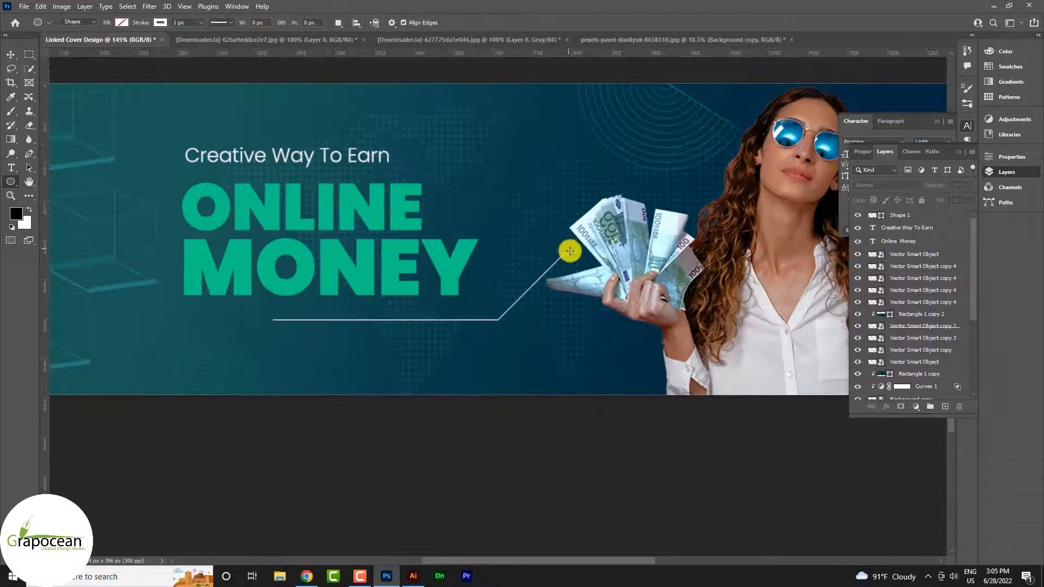
left_click_drag(570, 250, 569, 253)
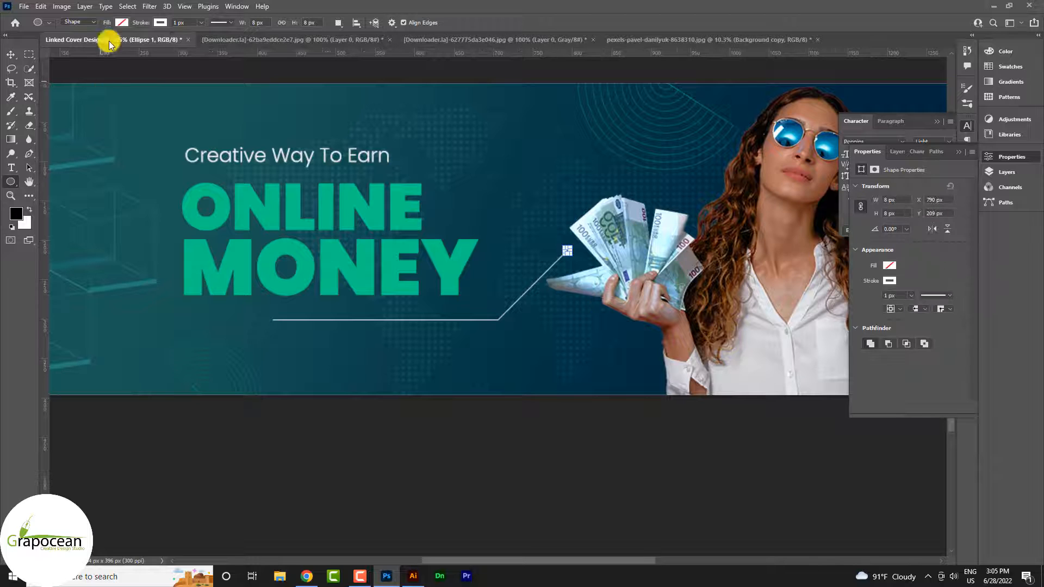
left_click(159, 23)
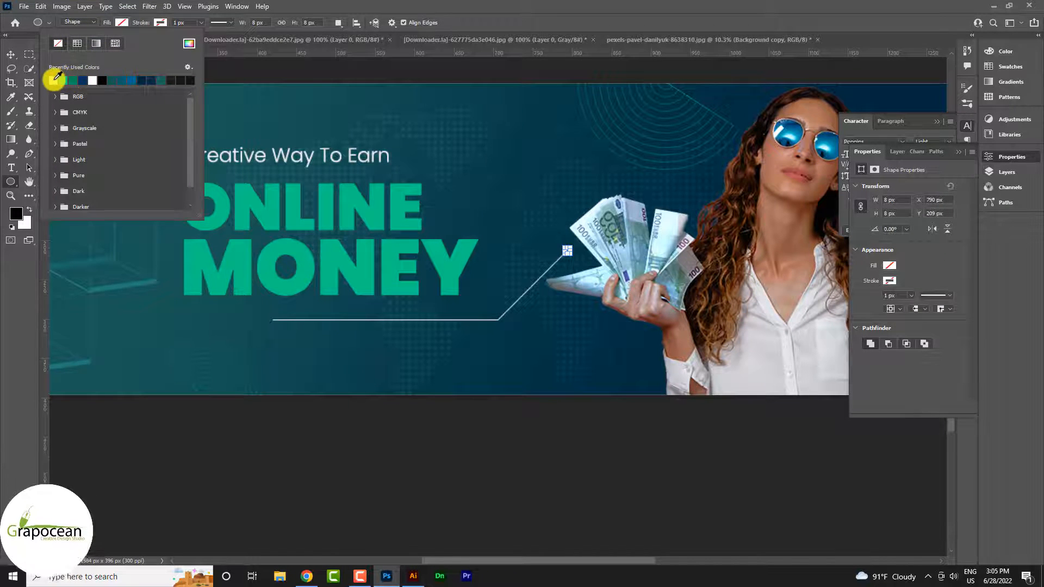
left_click(8, 55)
scroll(576, 229, "up", 5)
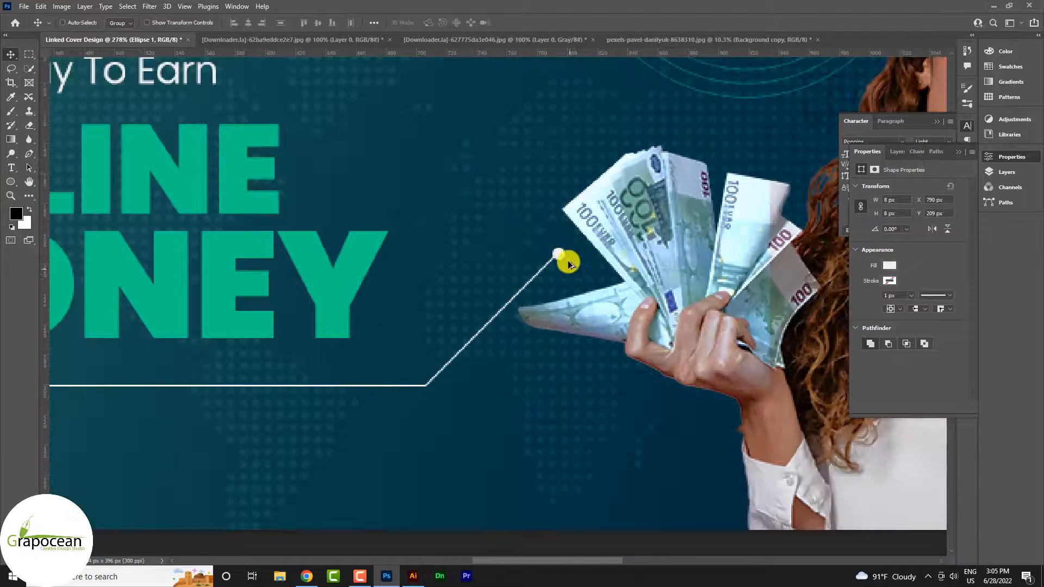
Convert the angled line and its end circle together into one smart object.
left_click(1006, 172)
right_click(930, 216)
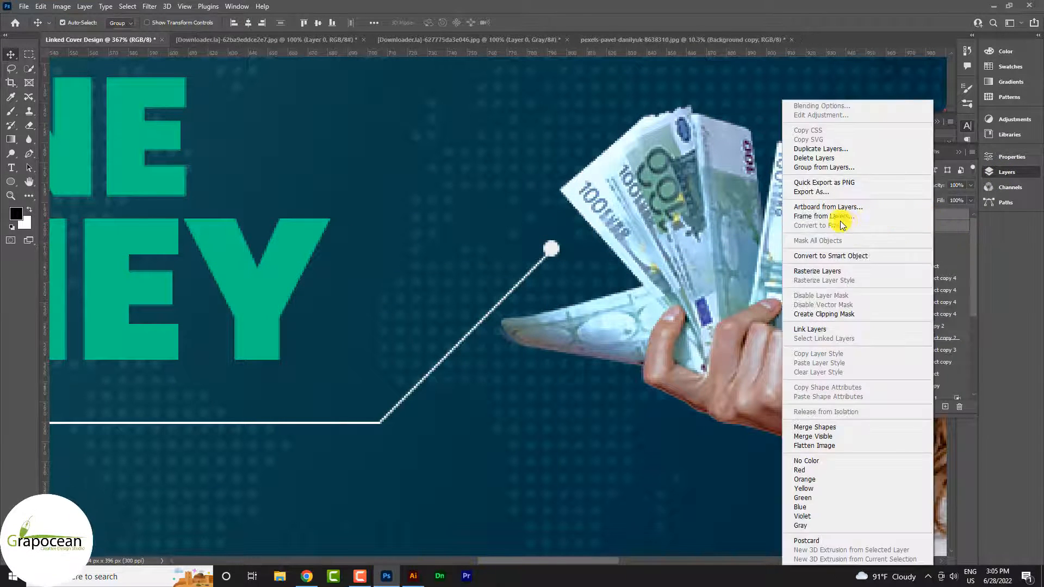
left_click(830, 258)
Duplicate the circle-tipped line and offset the copy slightly down and to the left of the original, parallel to it.
scroll(549, 319, "down", 2)
left_click_drag(557, 275, 523, 319)
scroll(541, 380, "down", 2)
scroll(522, 381, "up", 2)
scroll(565, 421, "down", 2)
scroll(565, 421, "down", 2)
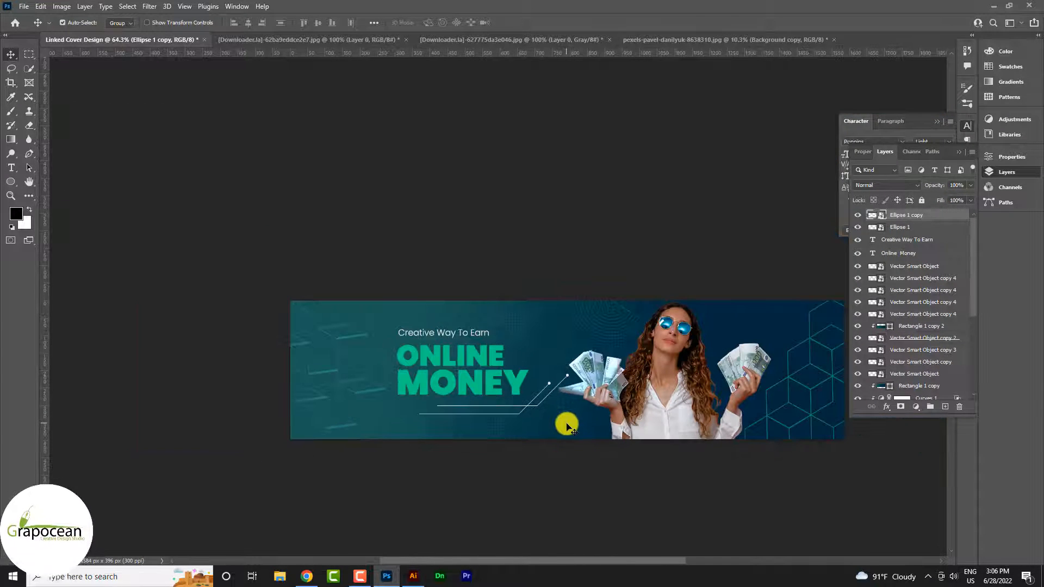
Scale both circle-tipped lines to about 70.71%, rotate them about -28.53°, and place them beside MONEY, running off the banner's bottom edge.
scroll(717, 369, "up", 1)
left_click(903, 230, "shift")
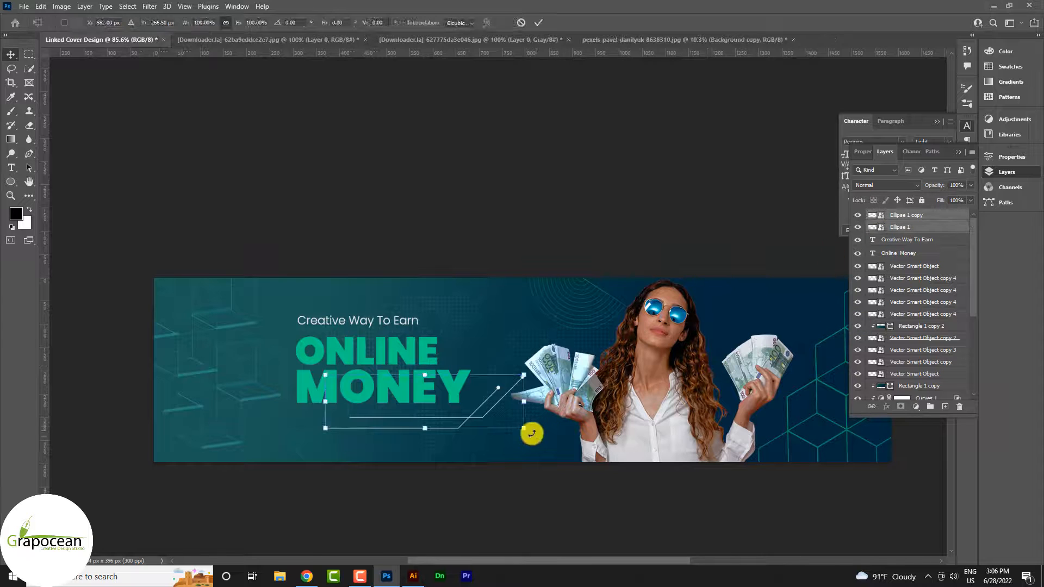
key("ctrl+t")
left_click_drag(517, 425, 486, 443)
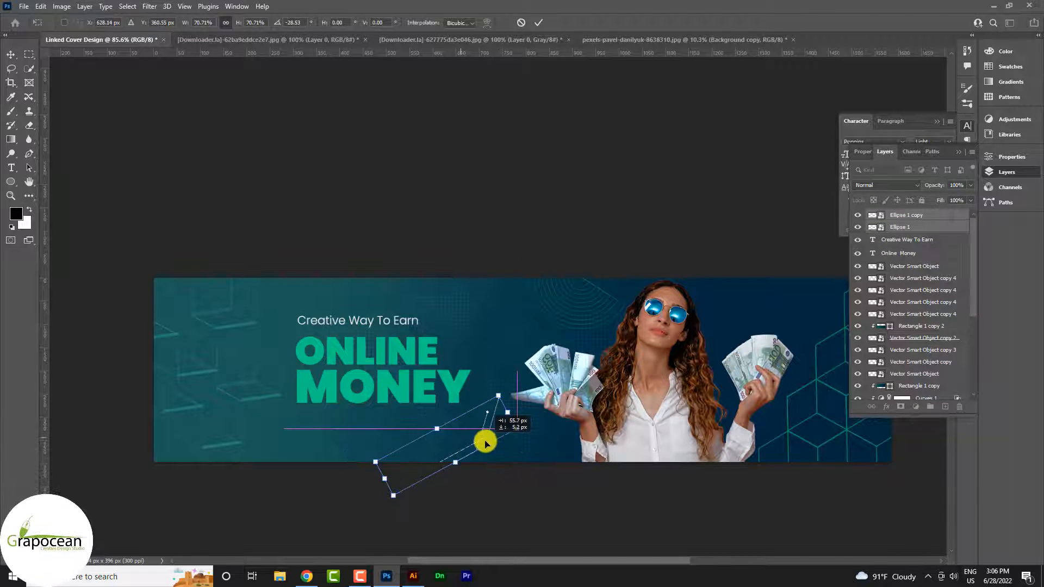
left_click(535, 22)
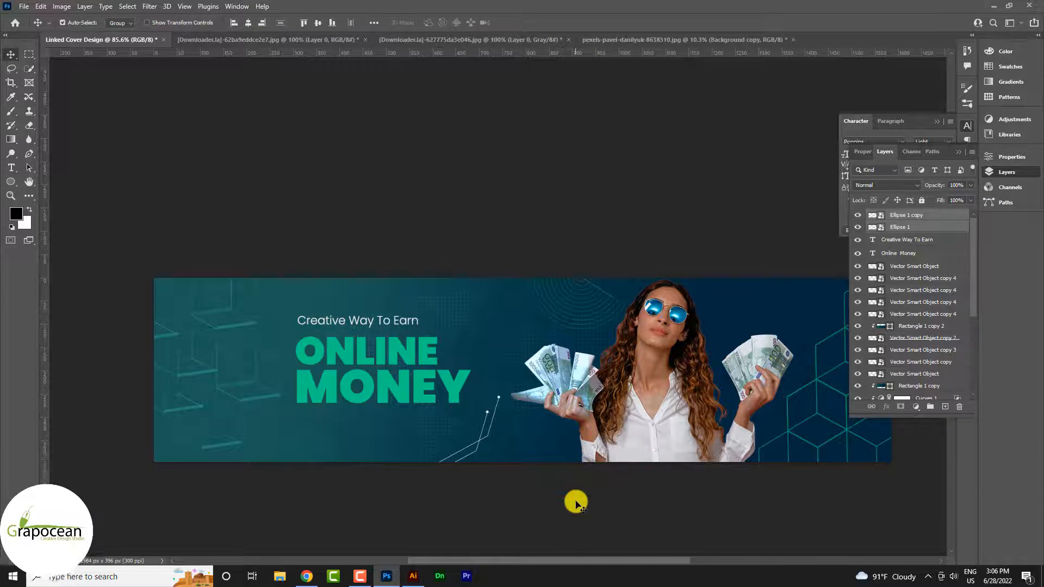
Duplicate the pair of circle-tipped lines up and to the left, and flip the copied pair horizontally.
scroll(575, 500, "down", 3)
scroll(574, 503, "up", 2)
scroll(573, 503, "up", 3)
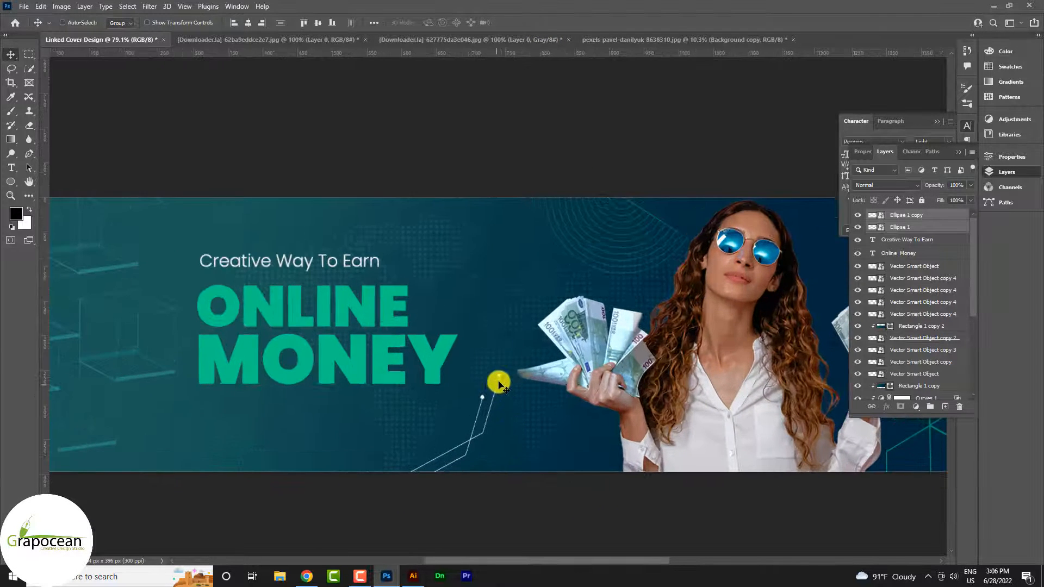
left_click_drag(445, 377, 476, 396)
key("ctrl+t")
right_click(462, 402)
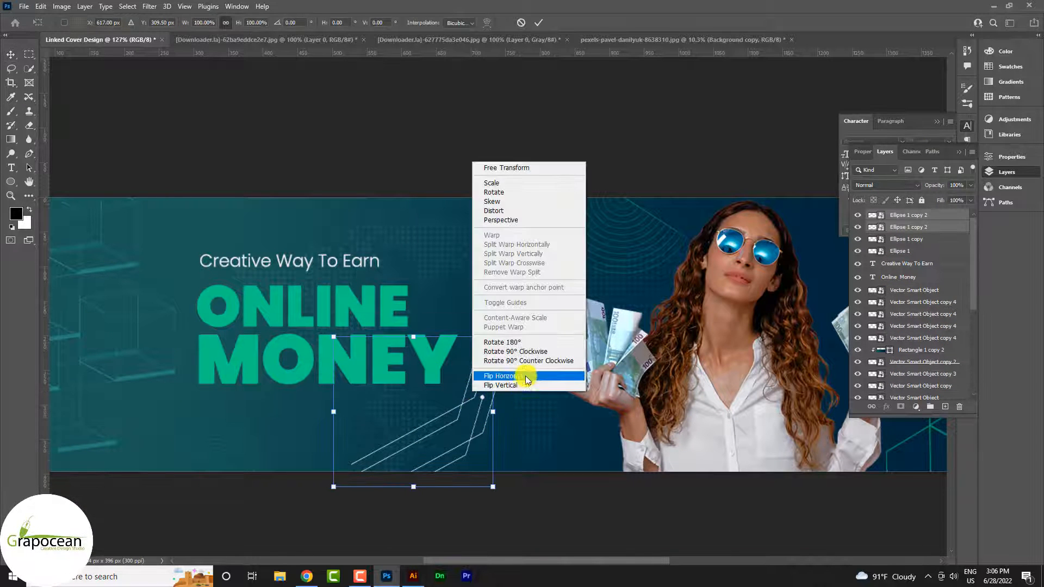
left_click(525, 376)
Rotate the flipped pair to about -146.64° and place it just right of the original pair, below the banknotes and crossing the bottom edge.
left_click_drag(505, 471, 628, 475)
left_click_drag(674, 513, 551, 512)
scroll(550, 481, "down", 2)
scroll(549, 475, "down", 3)
scroll(509, 386, "up", 3)
left_click_drag(508, 380, 500, 366)
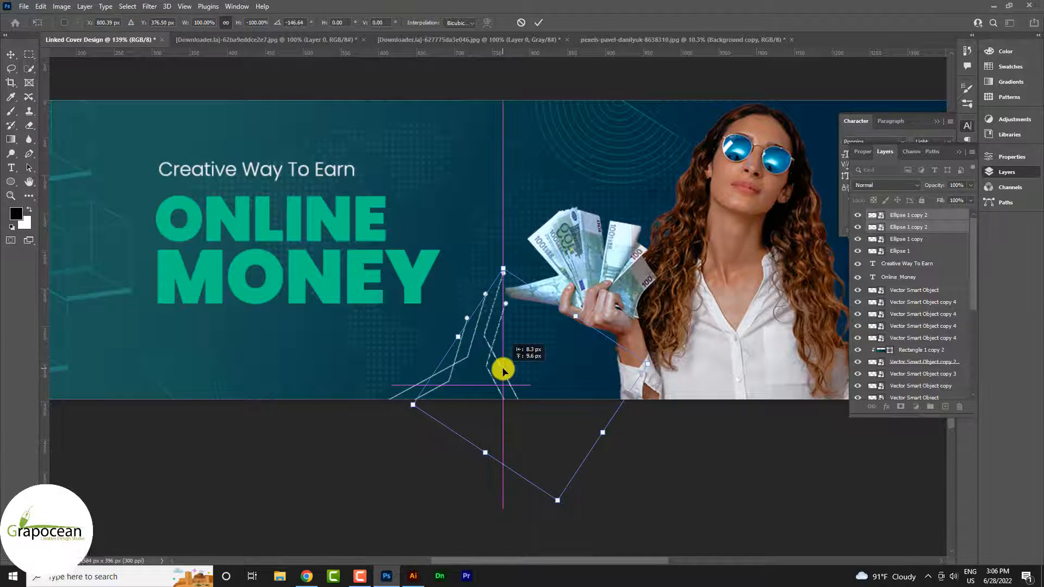
left_click(539, 24)
scroll(504, 362, "up", 2)
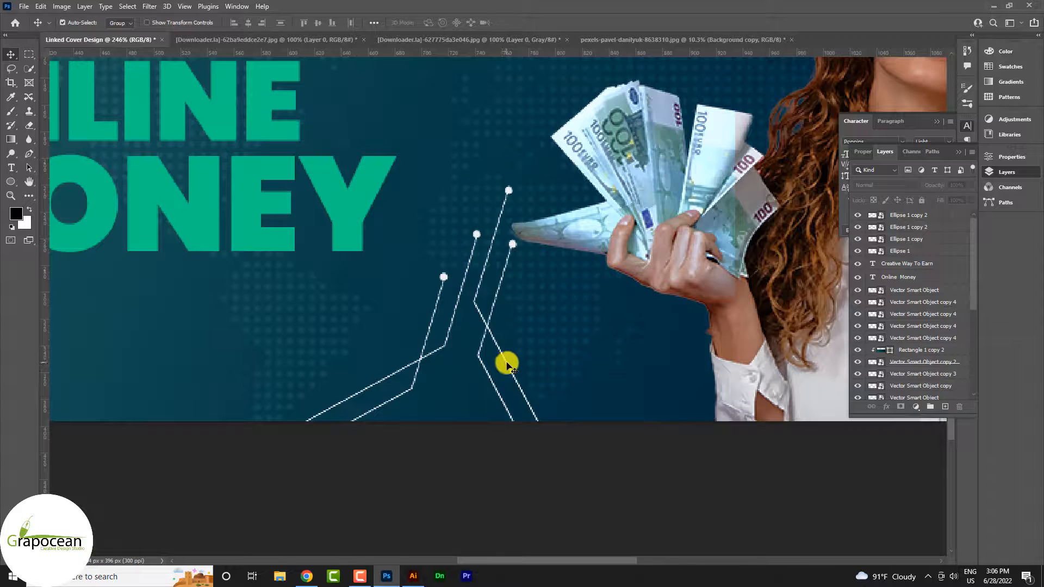